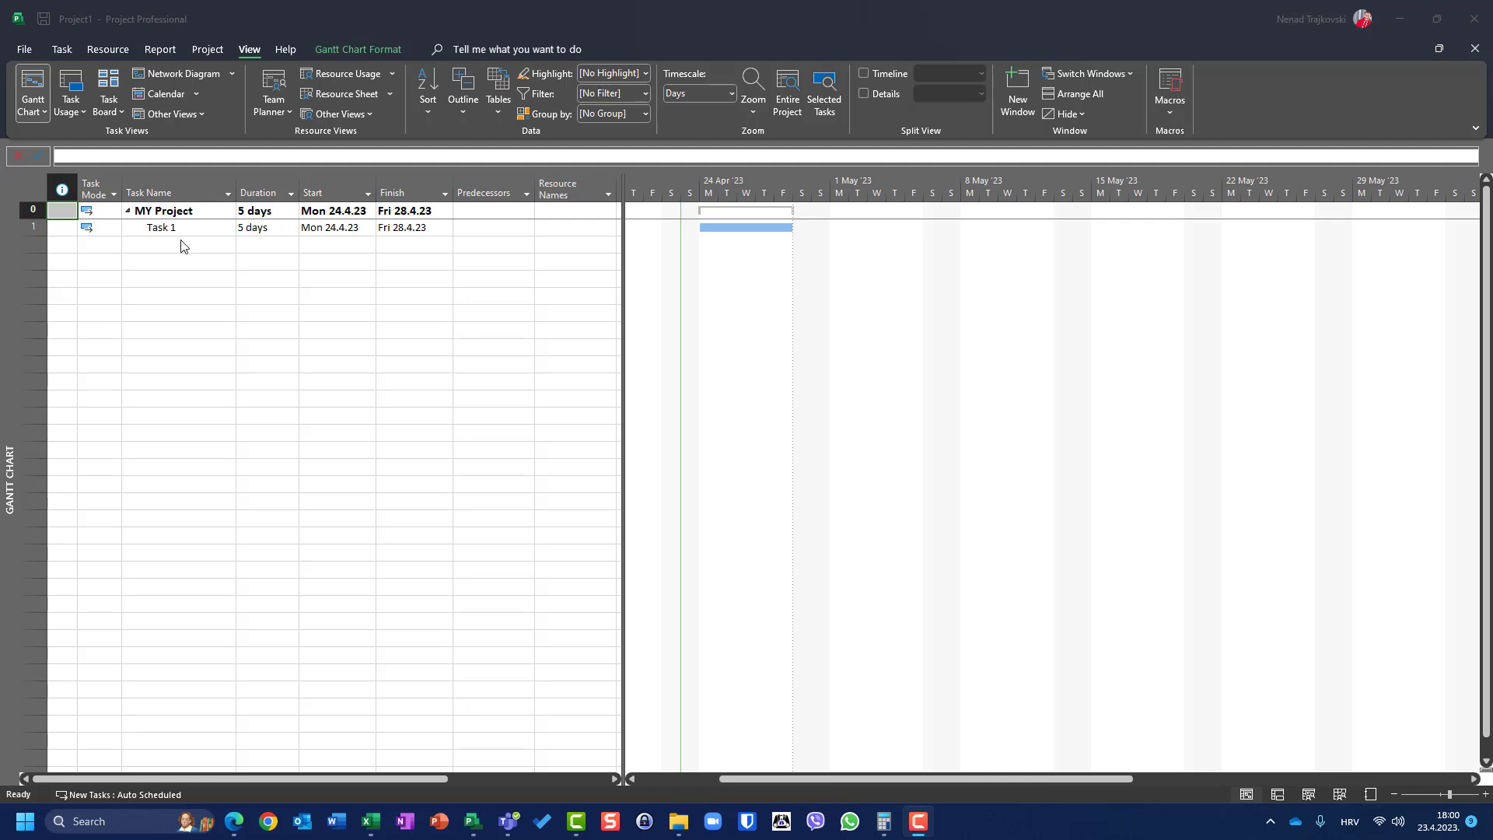
Show the Resource Sheet and open the working time calendar of the second resource.
left_click(340, 94)
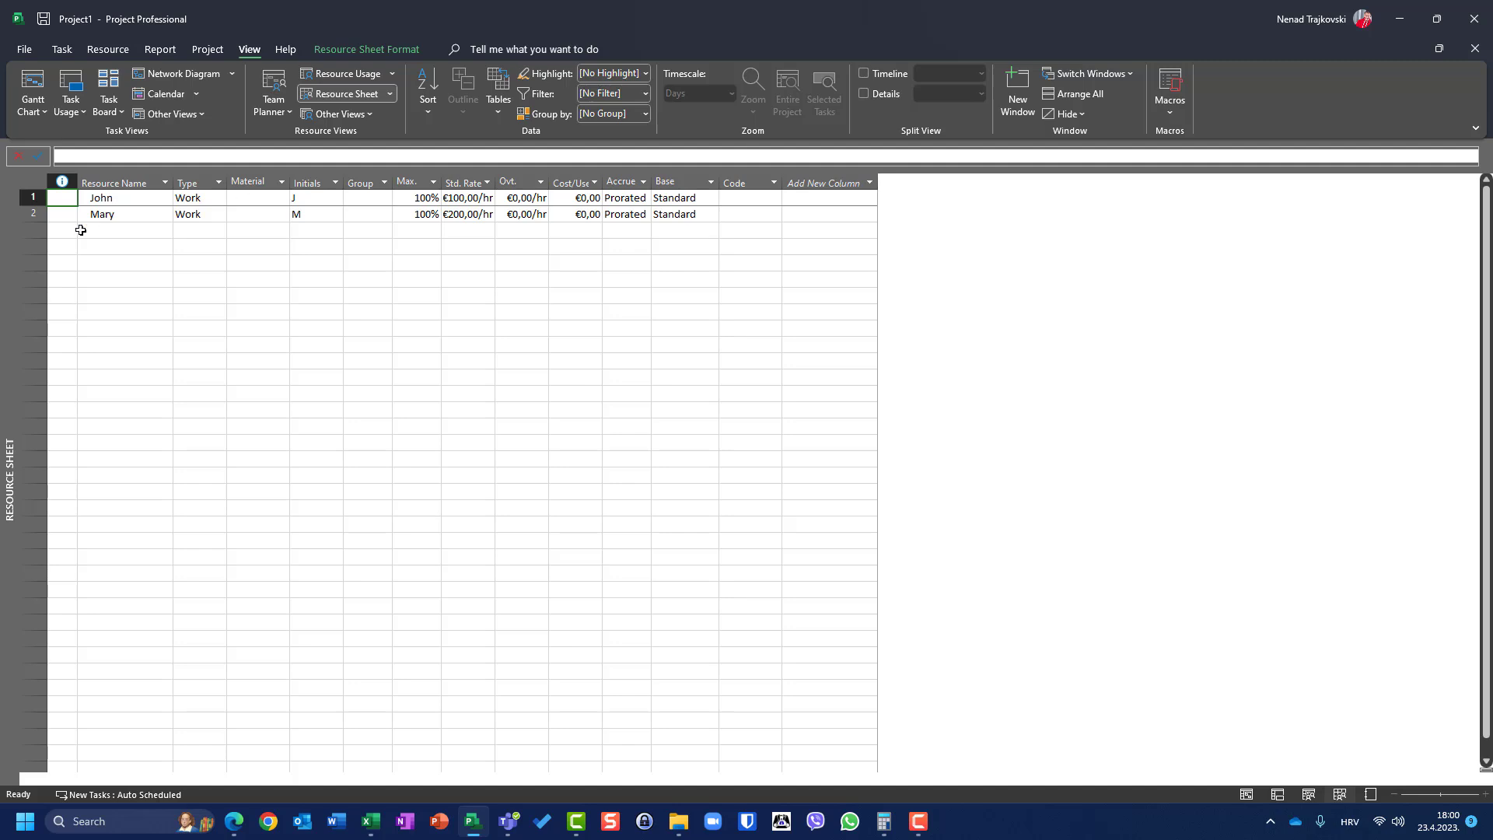
left_click(33, 212)
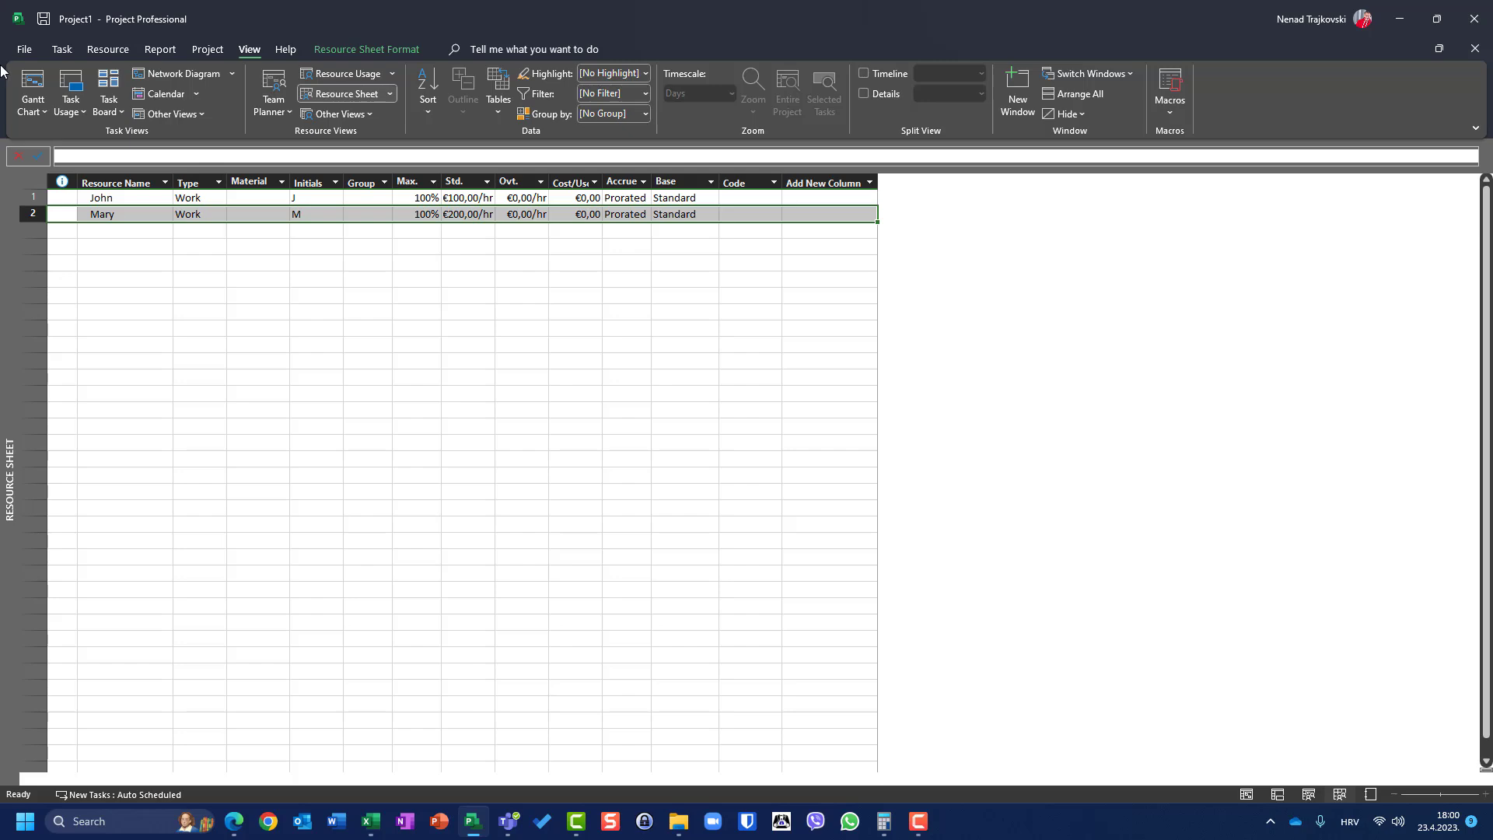
key("alt+p")
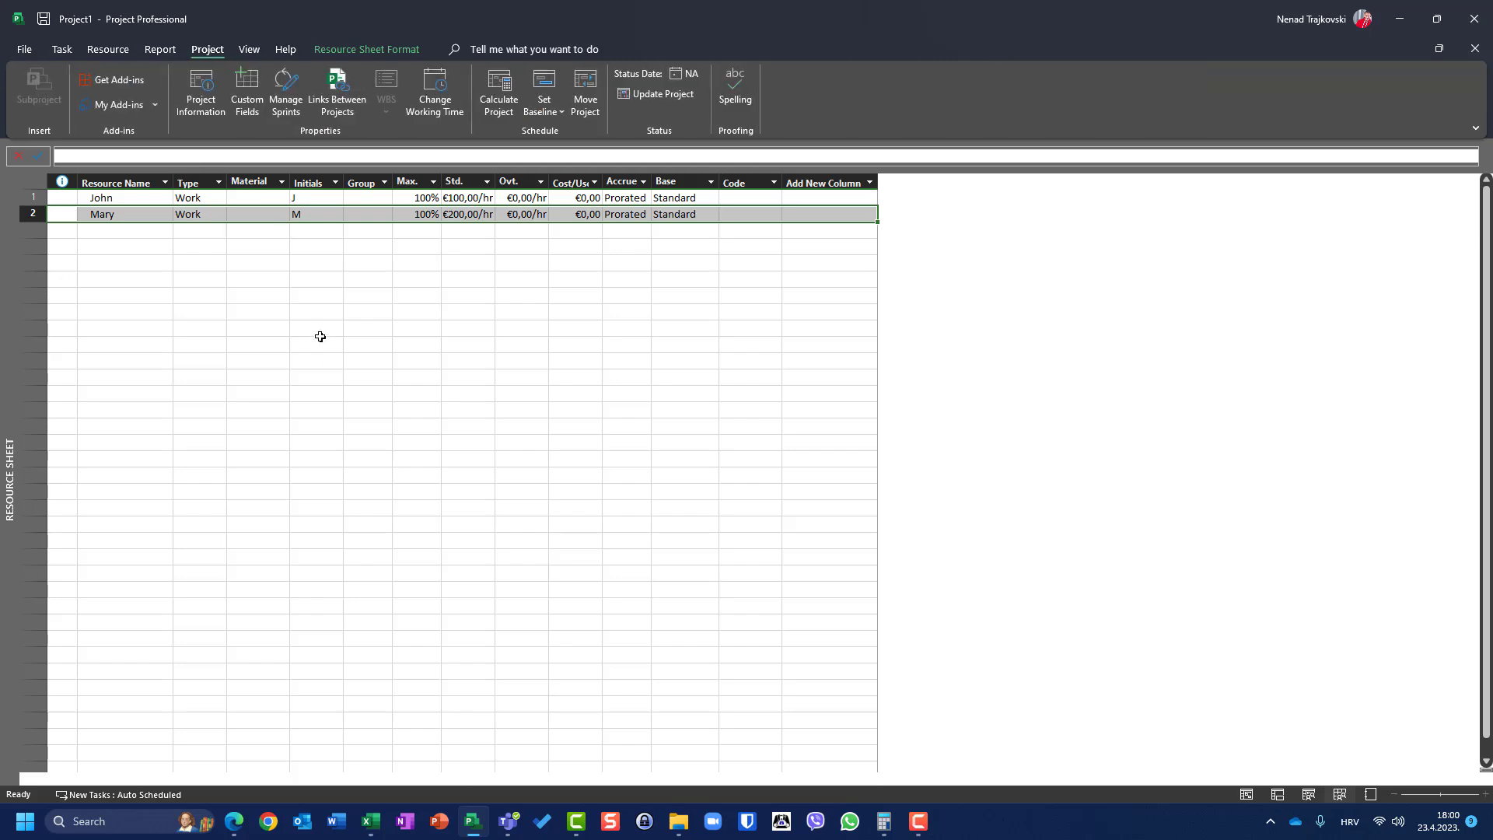
left_click(450, 98)
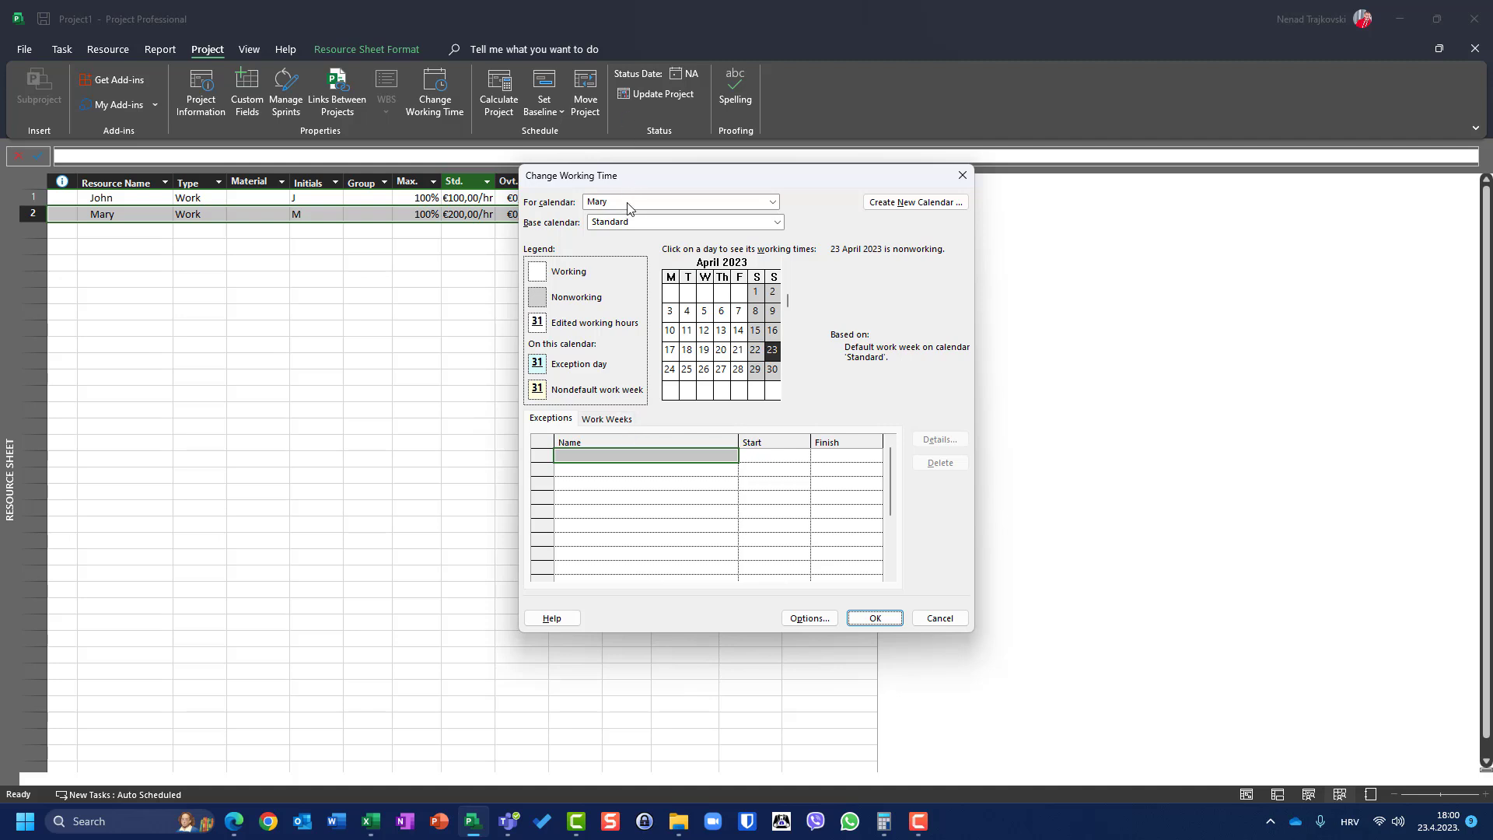
In the default work week, give Monday through Thursday specific working times, with the second shift ending at 19:00.
left_click(605, 418)
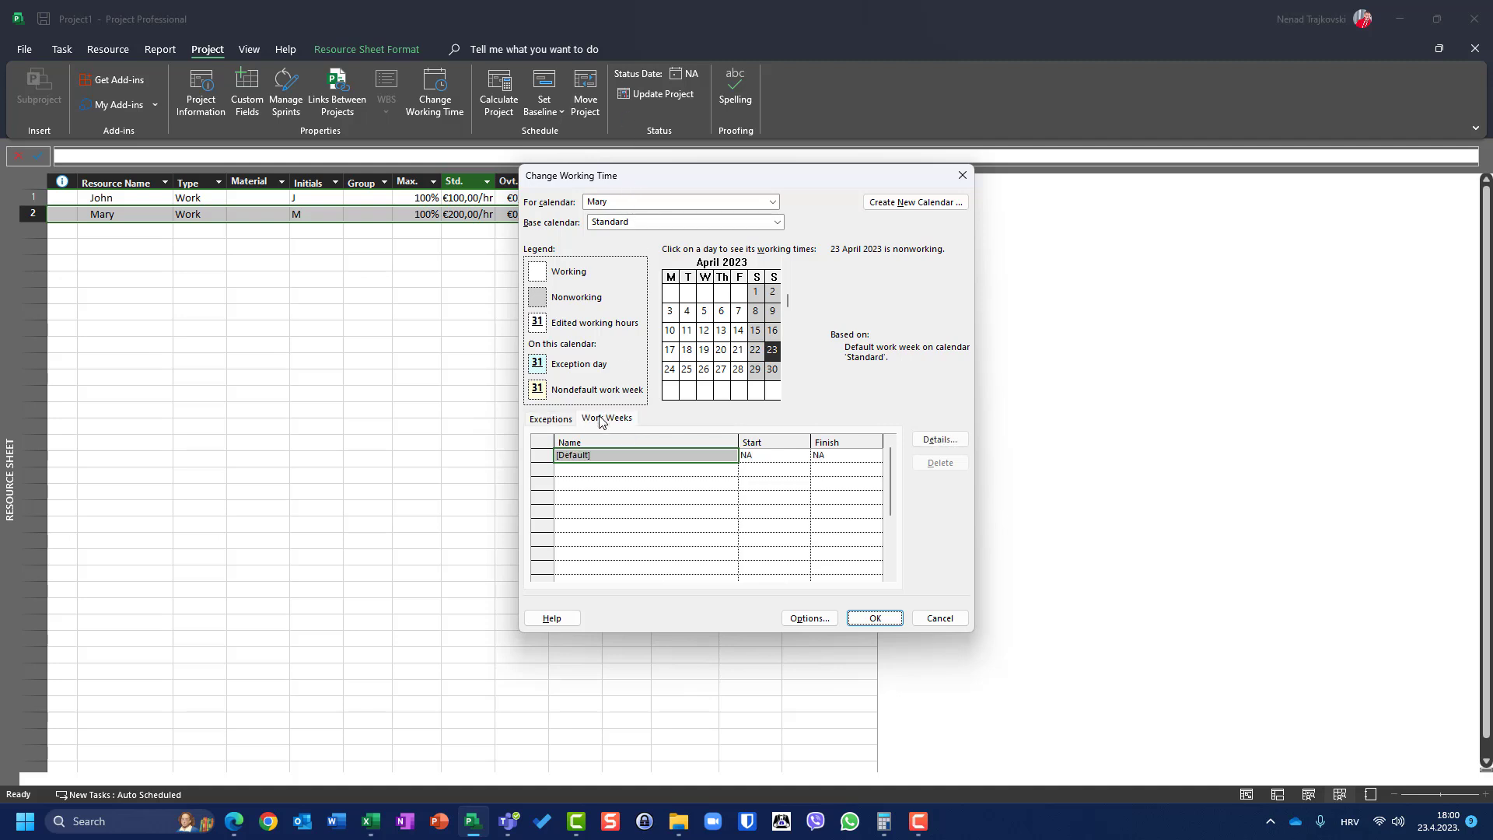
left_click(932, 440)
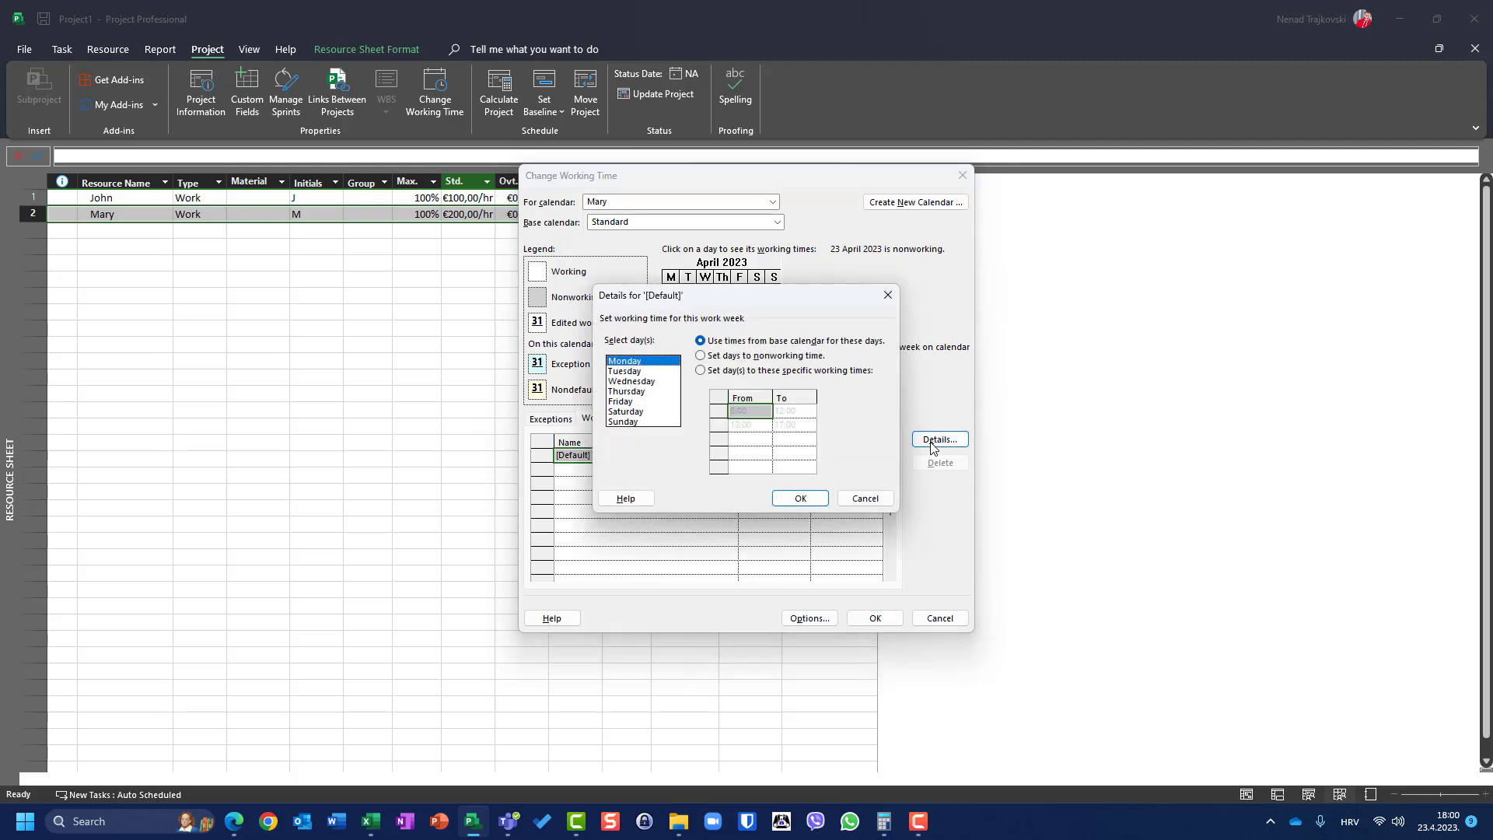
left_click(638, 392, "shift")
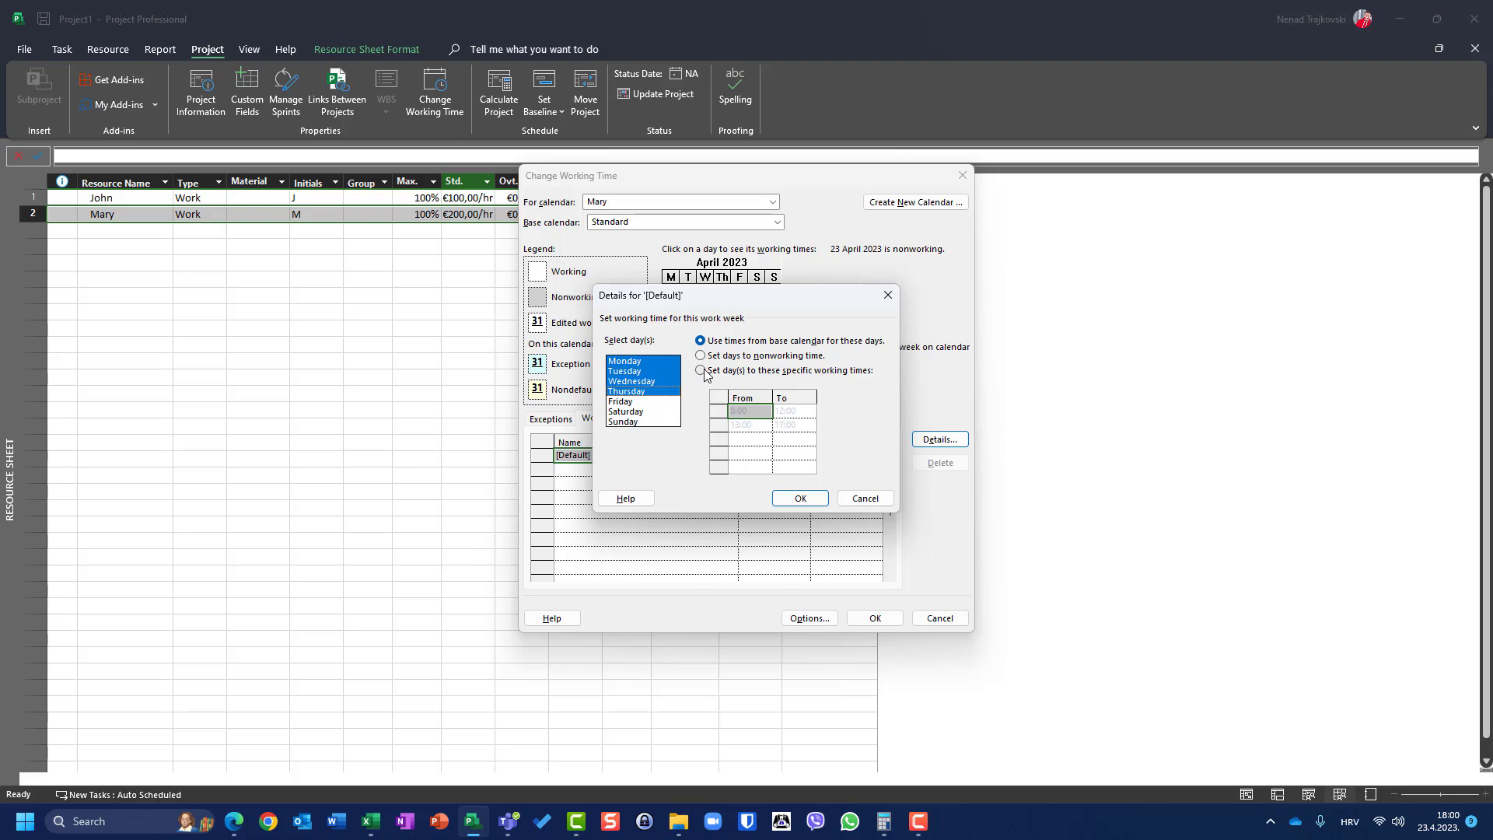
left_click(702, 371)
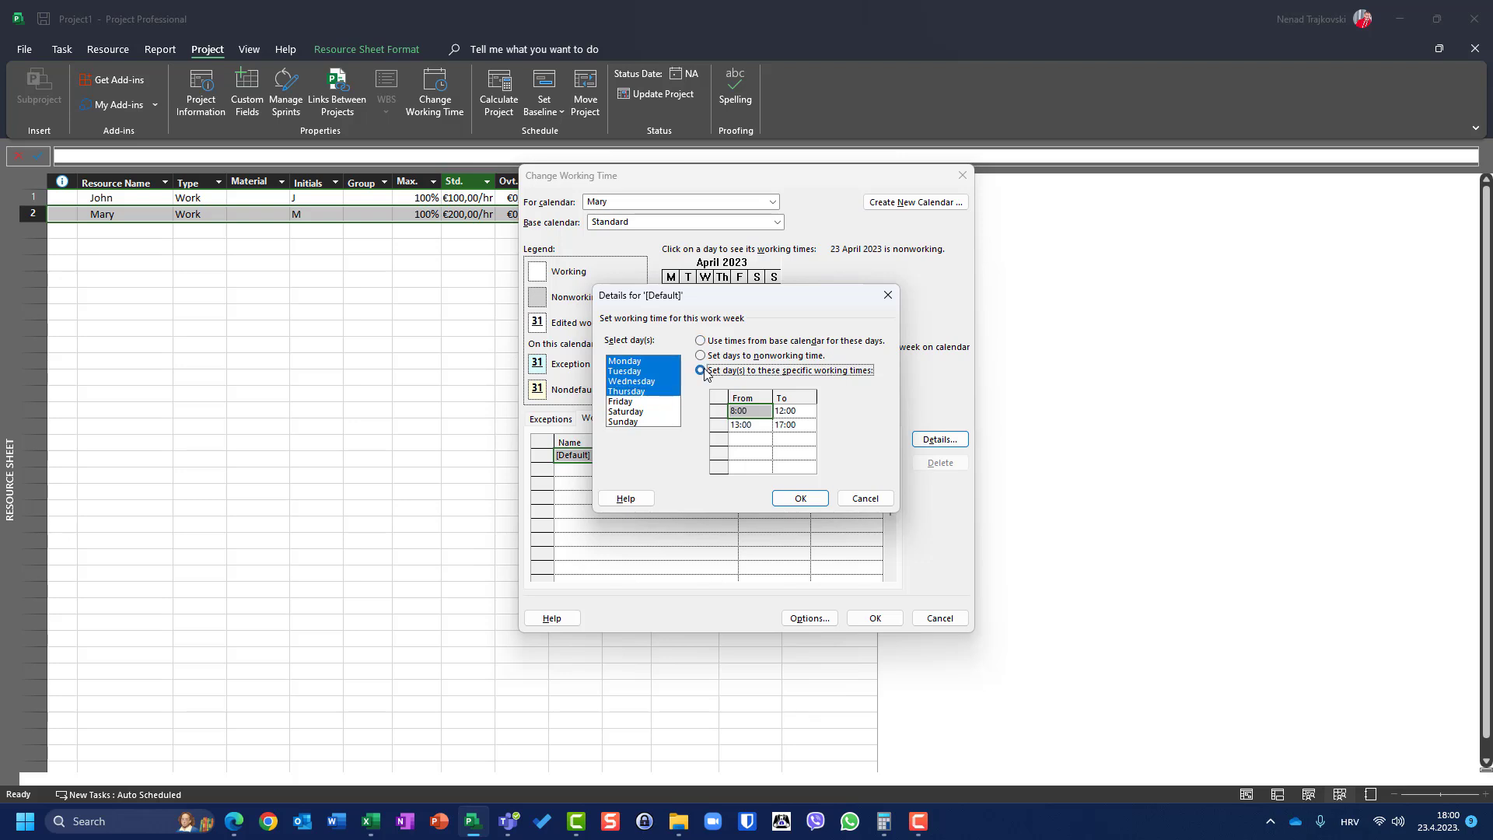
left_click(795, 424)
key("BackSpace")
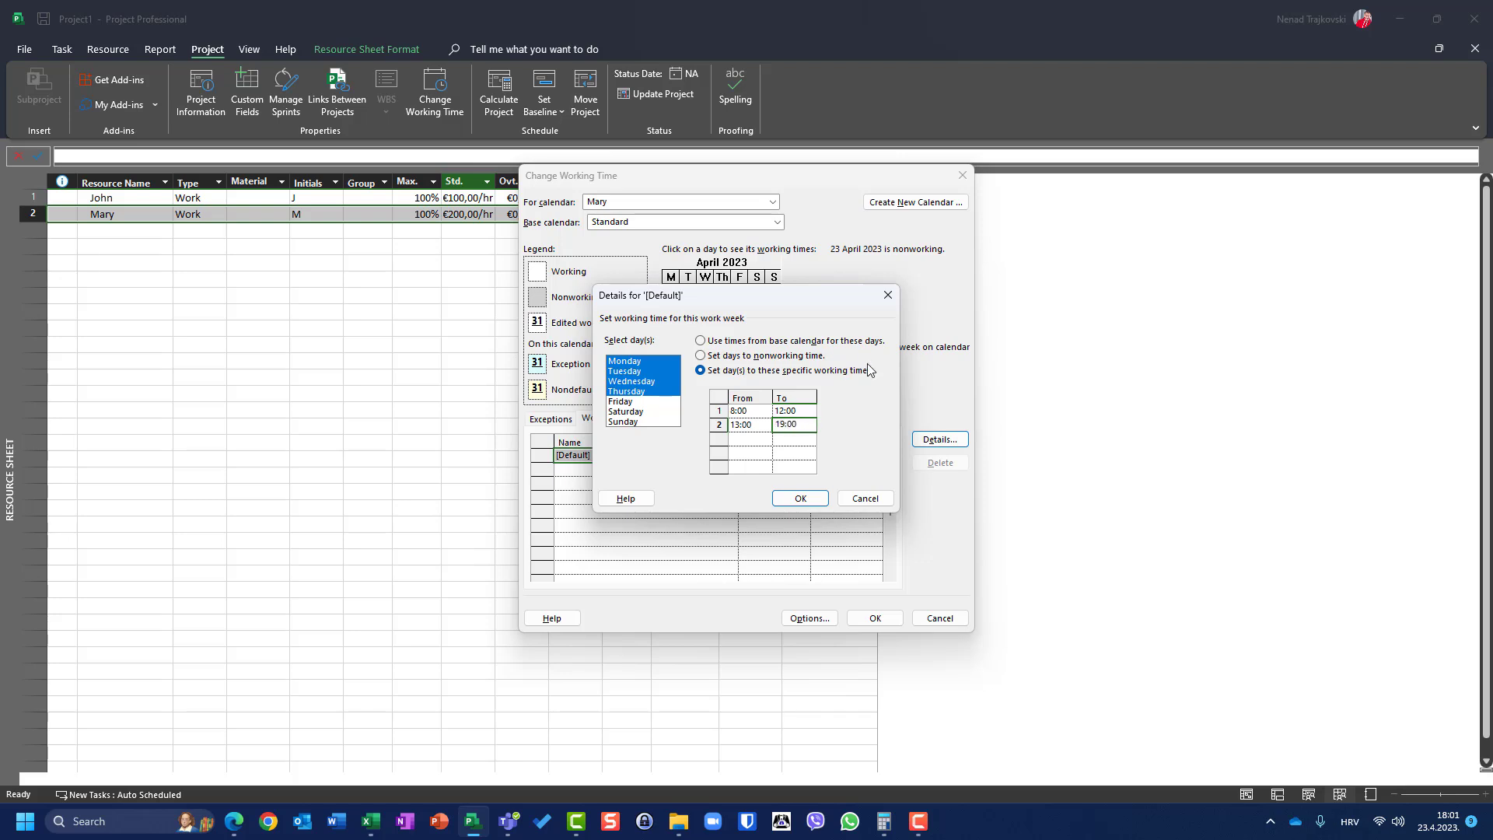
left_click(801, 498)
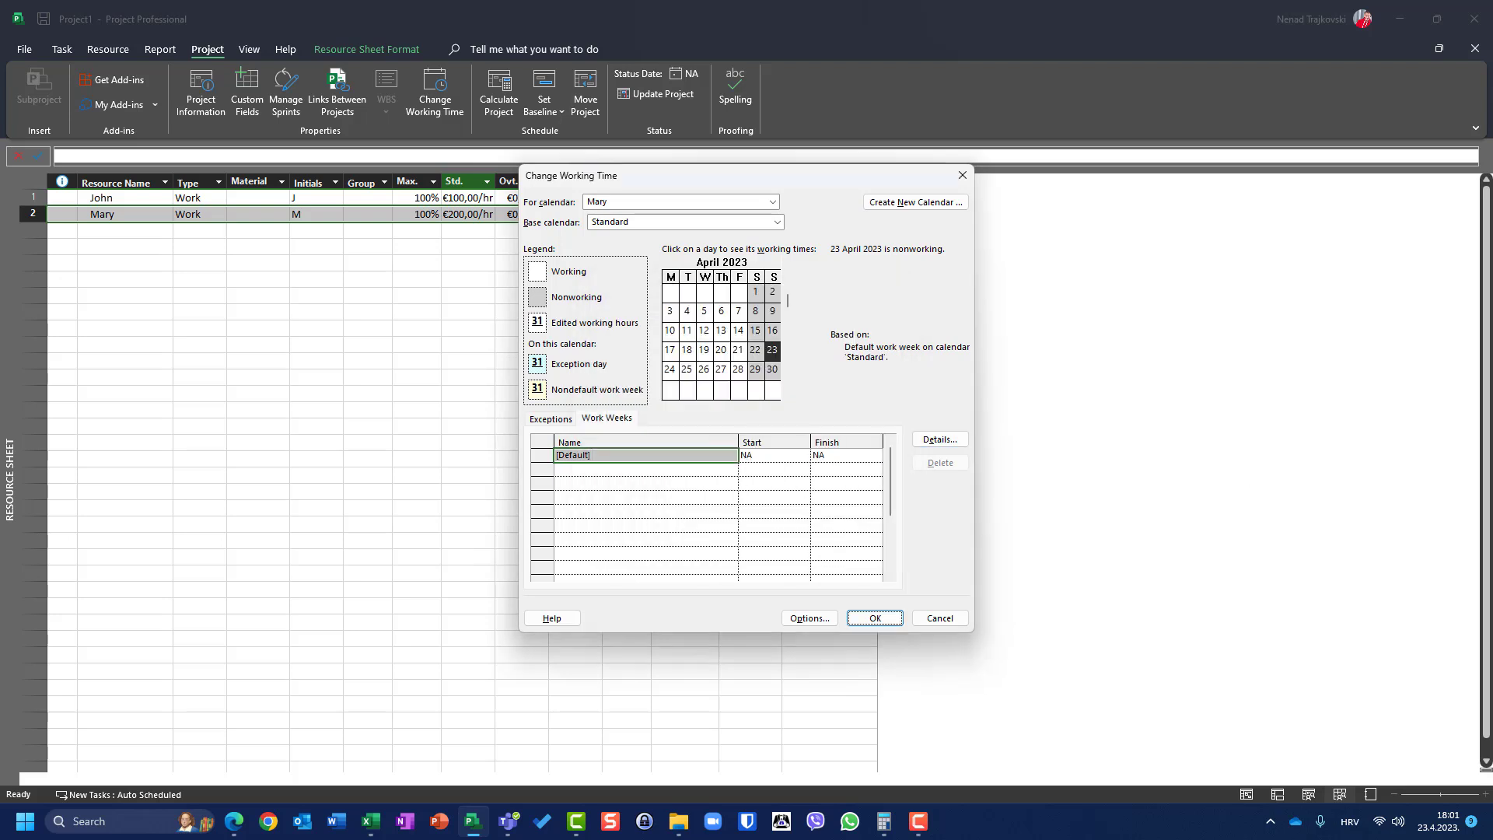
Set Friday to nonworking time in the second resource's default work week.
left_click(941, 440)
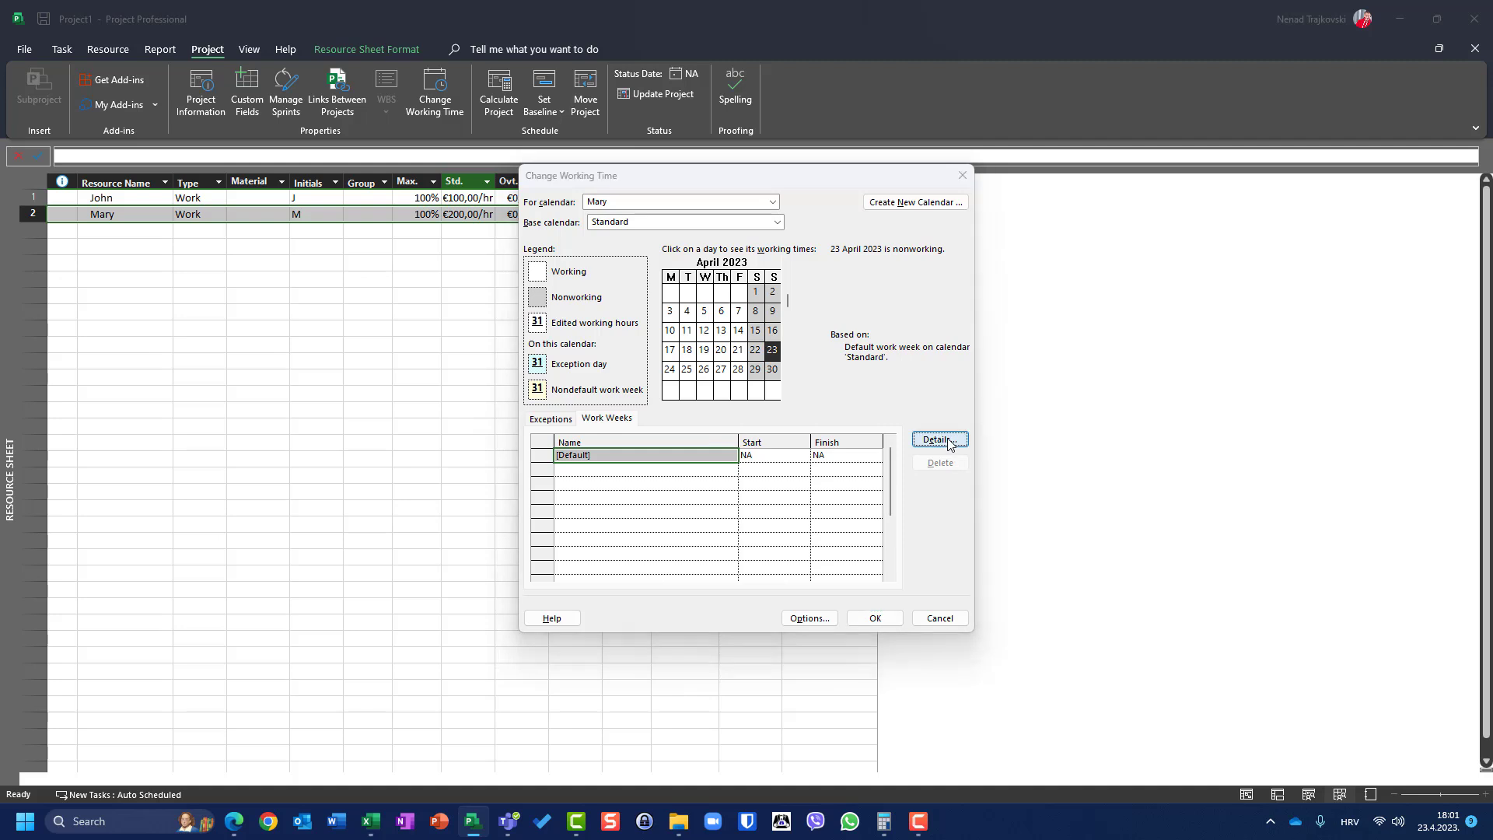
left_click(620, 402)
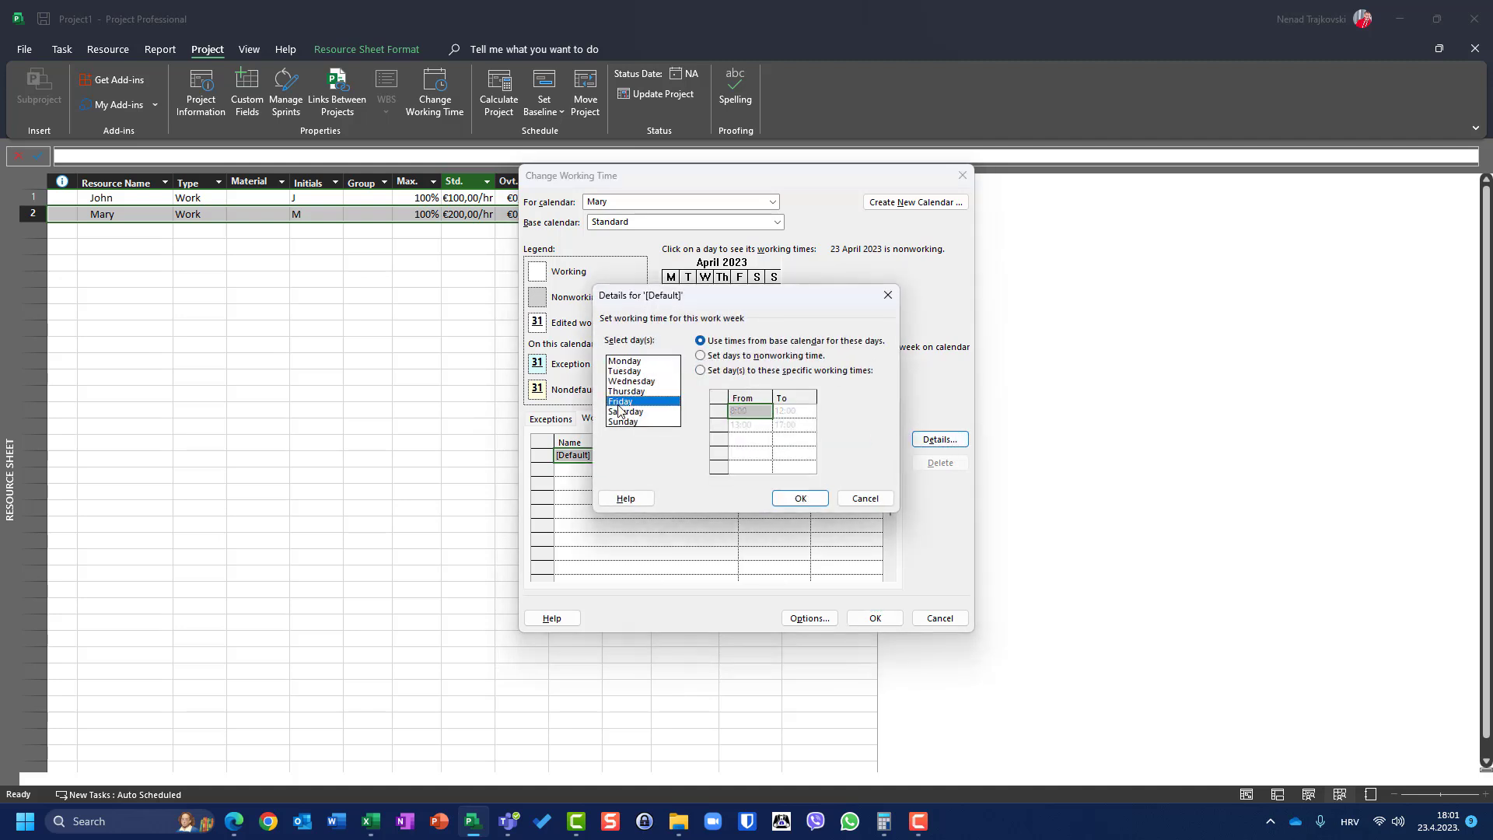
left_click(770, 356)
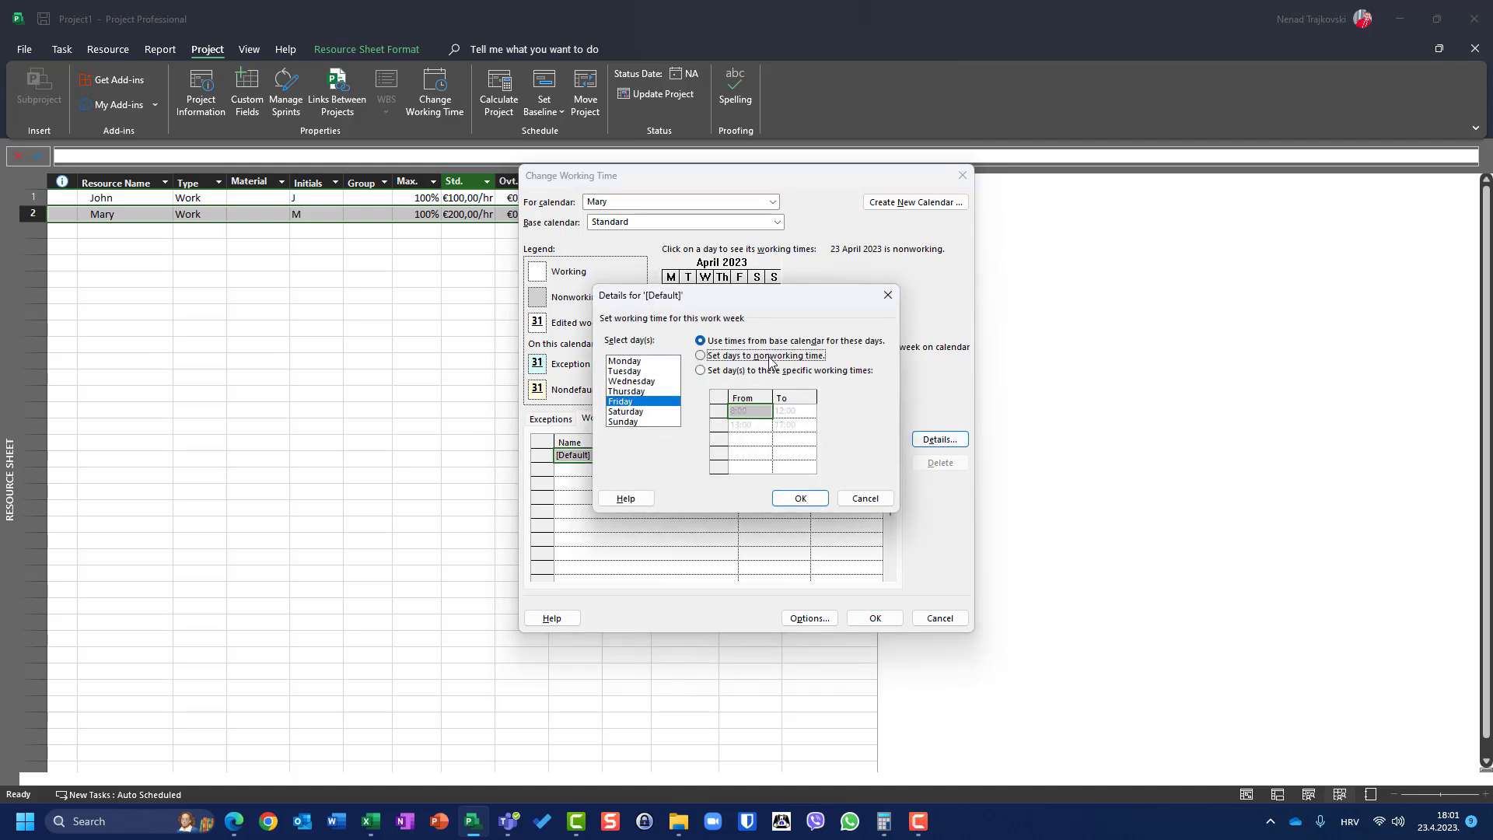
left_click(785, 499)
Check the working times of Monday through Friday in the default work week and accept the calendar changes.
left_click(939, 440)
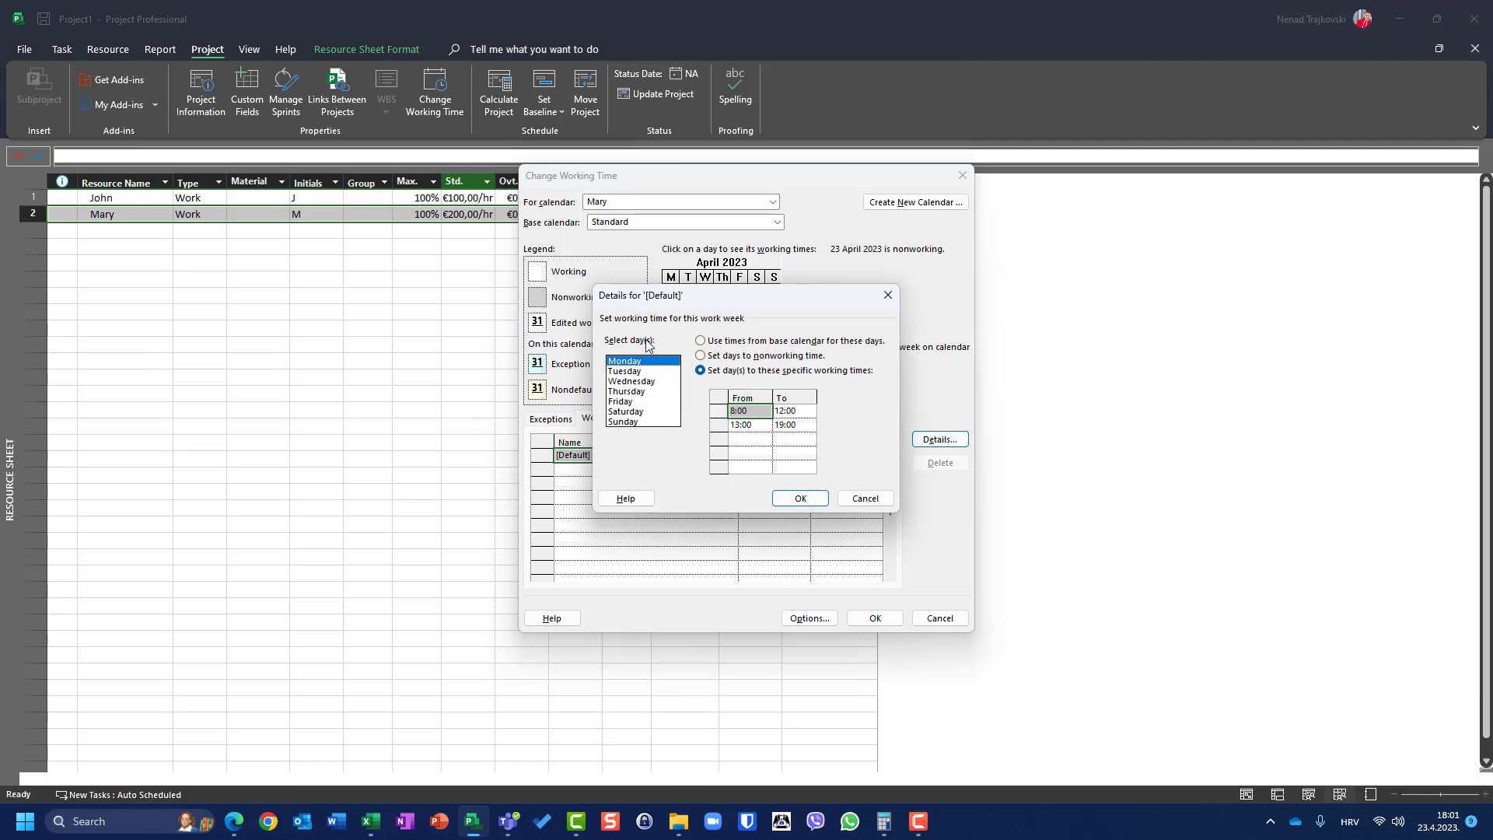
left_click(627, 372)
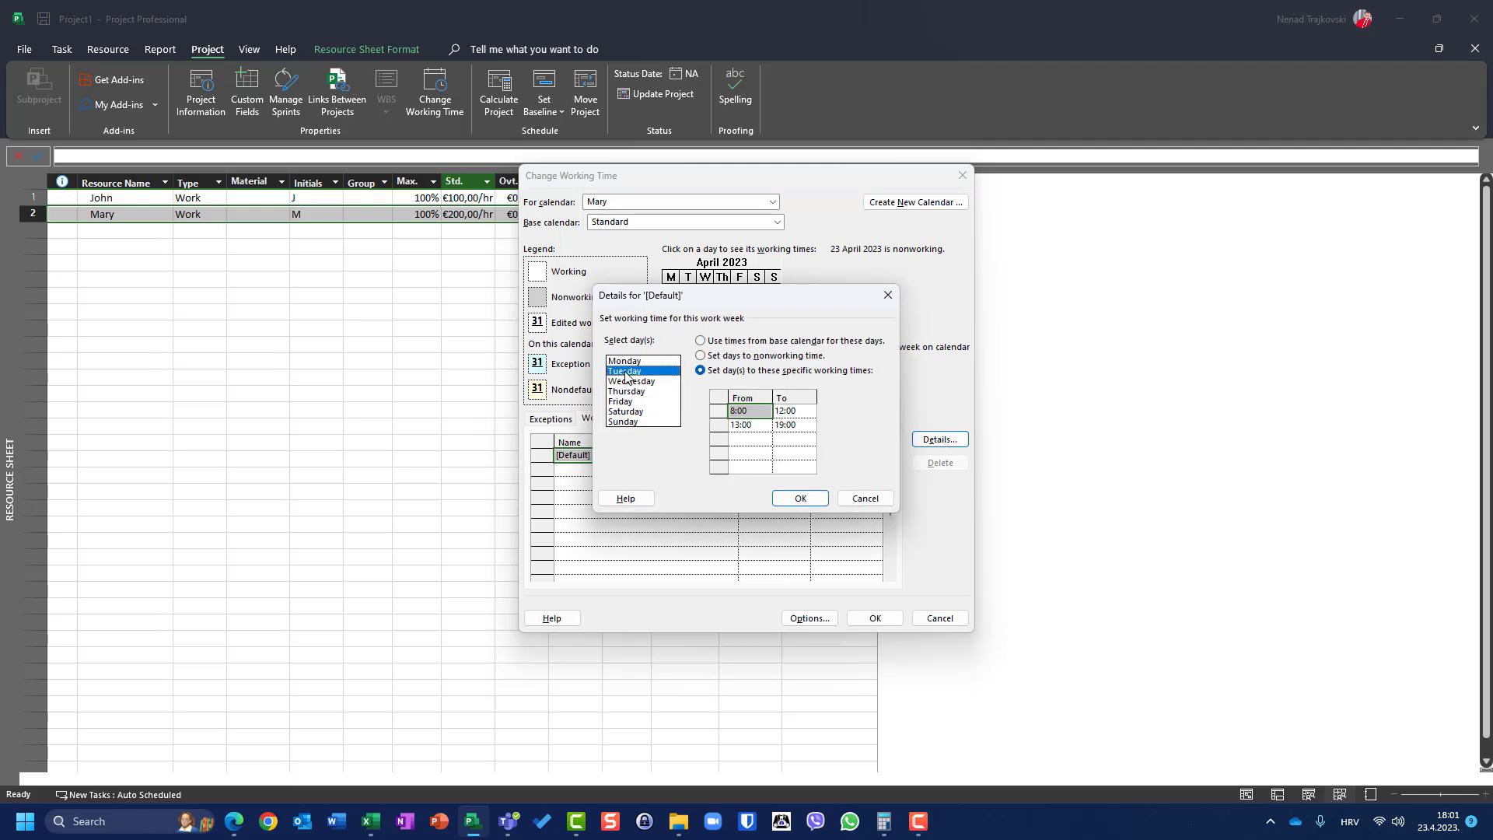
left_click(627, 382)
left_click(628, 392)
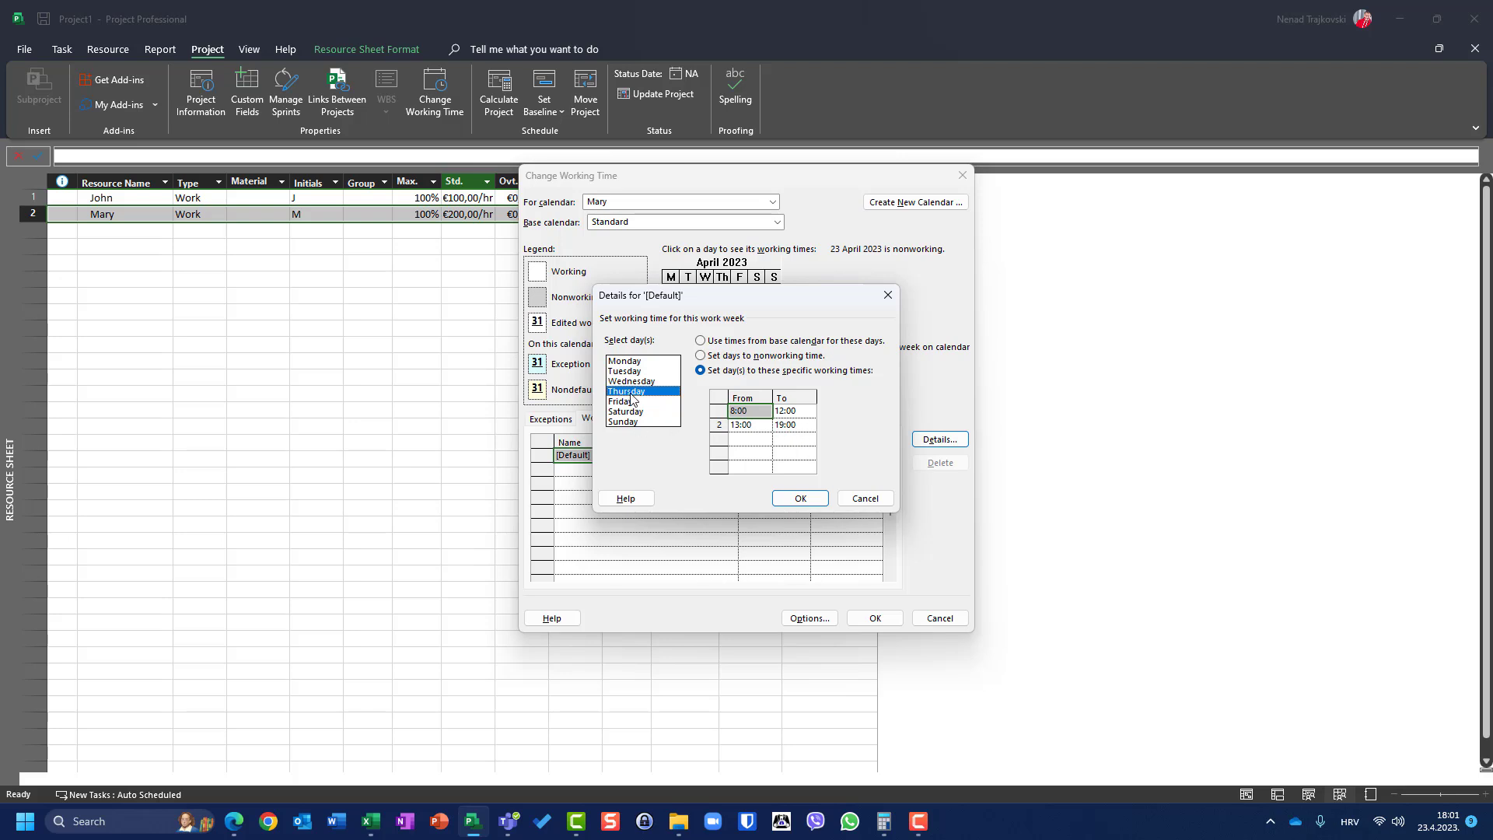
left_click(630, 403)
left_click(800, 499)
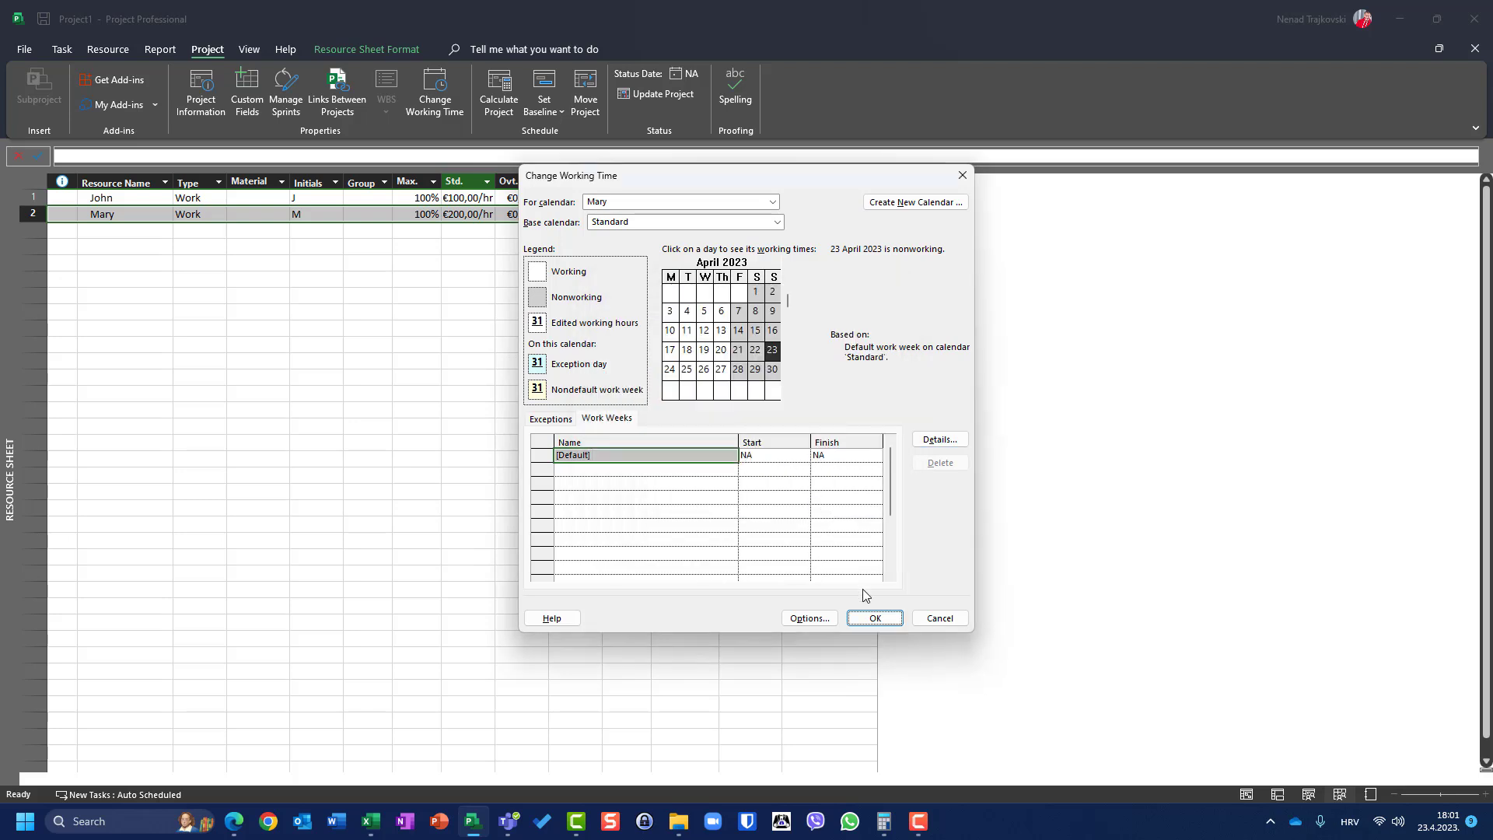
left_click(875, 618)
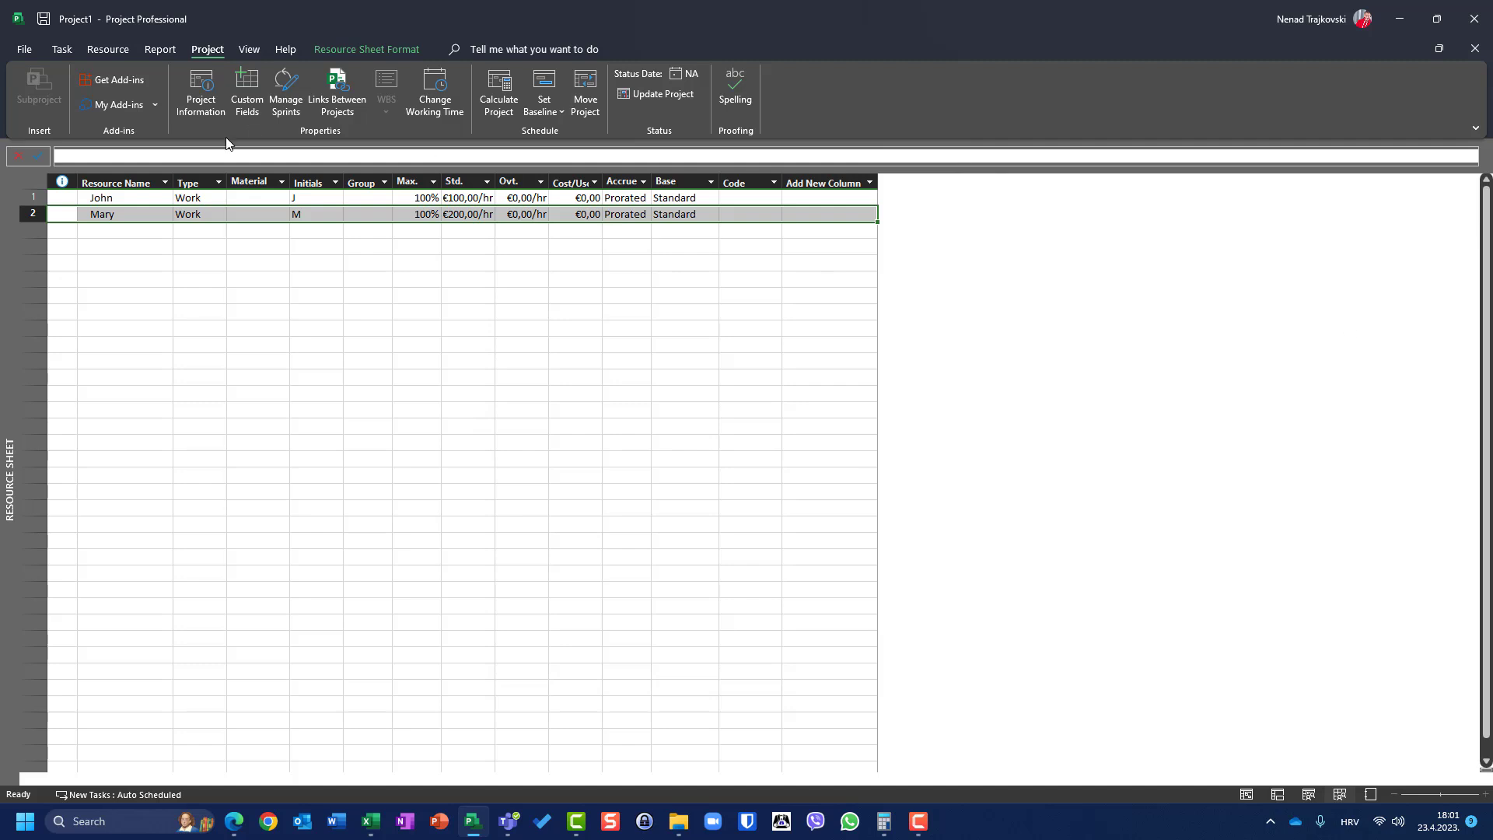
Switch to the Task Usage view and show the Task Form with Work details for Task 1.
left_click(59, 49)
left_click(257, 51)
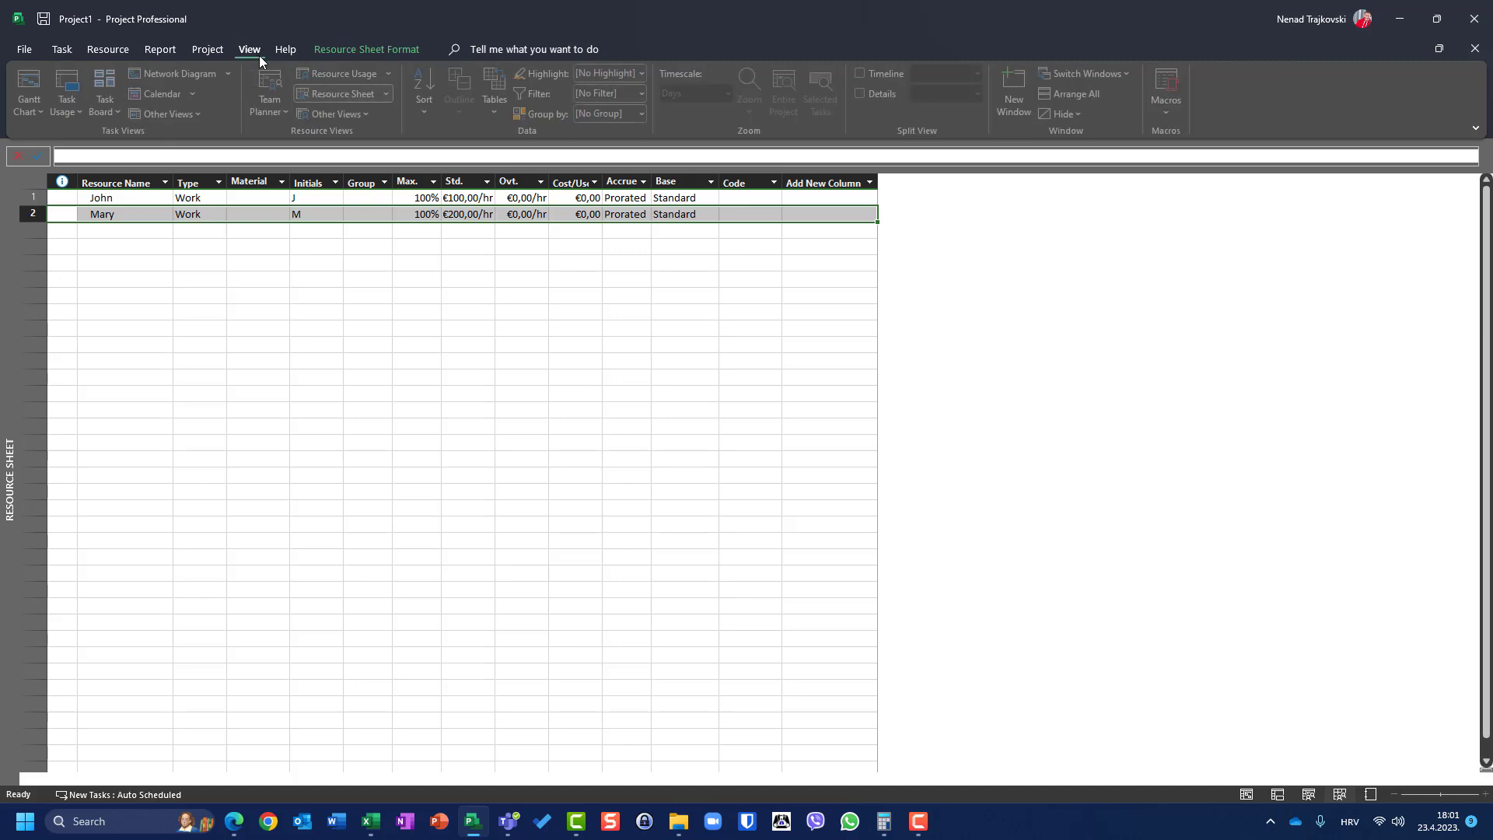
left_click(69, 97)
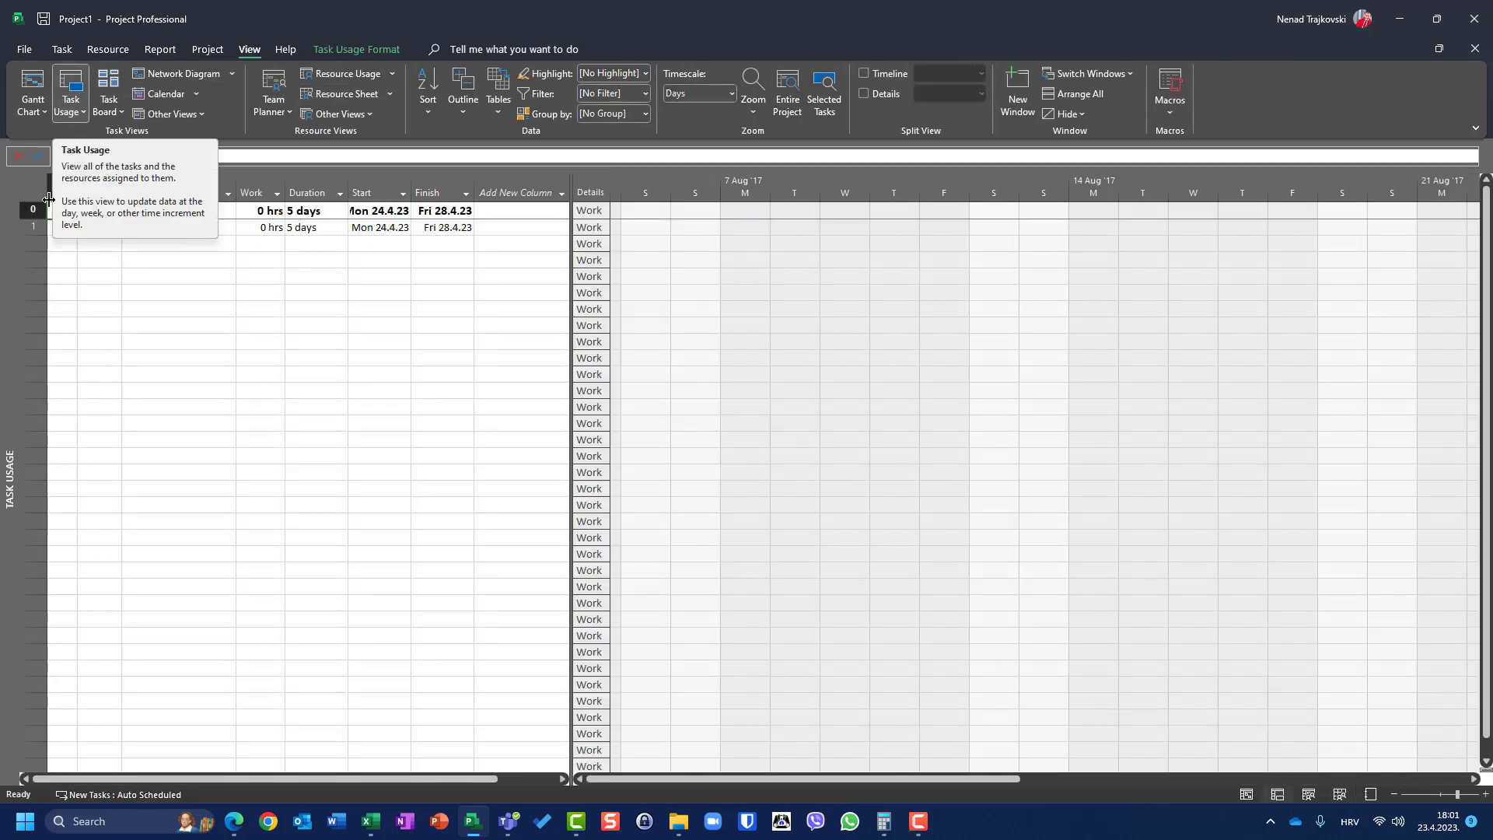
left_click(27, 227)
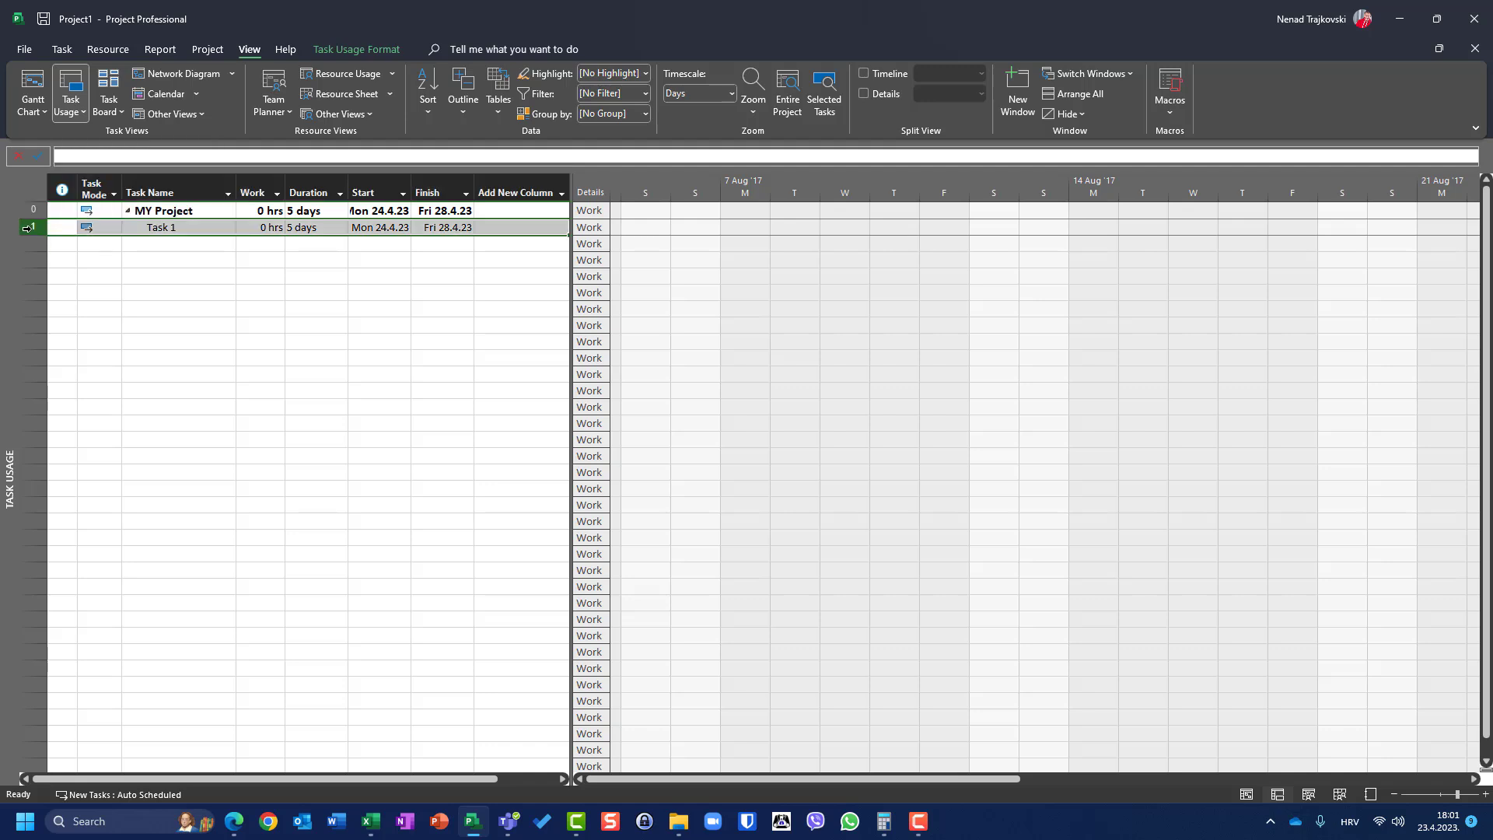
left_click(864, 93)
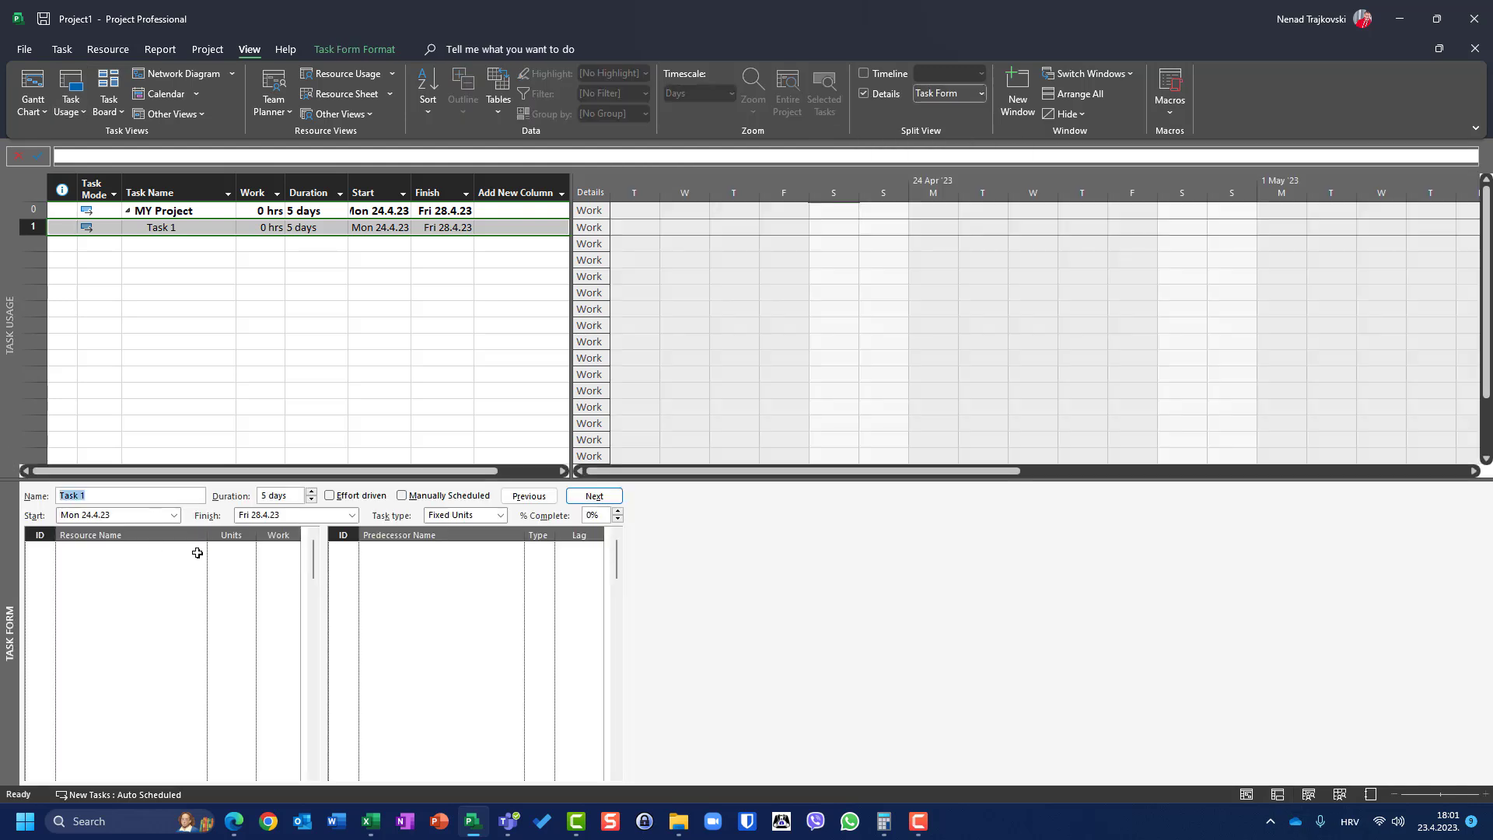
right_click(198, 553)
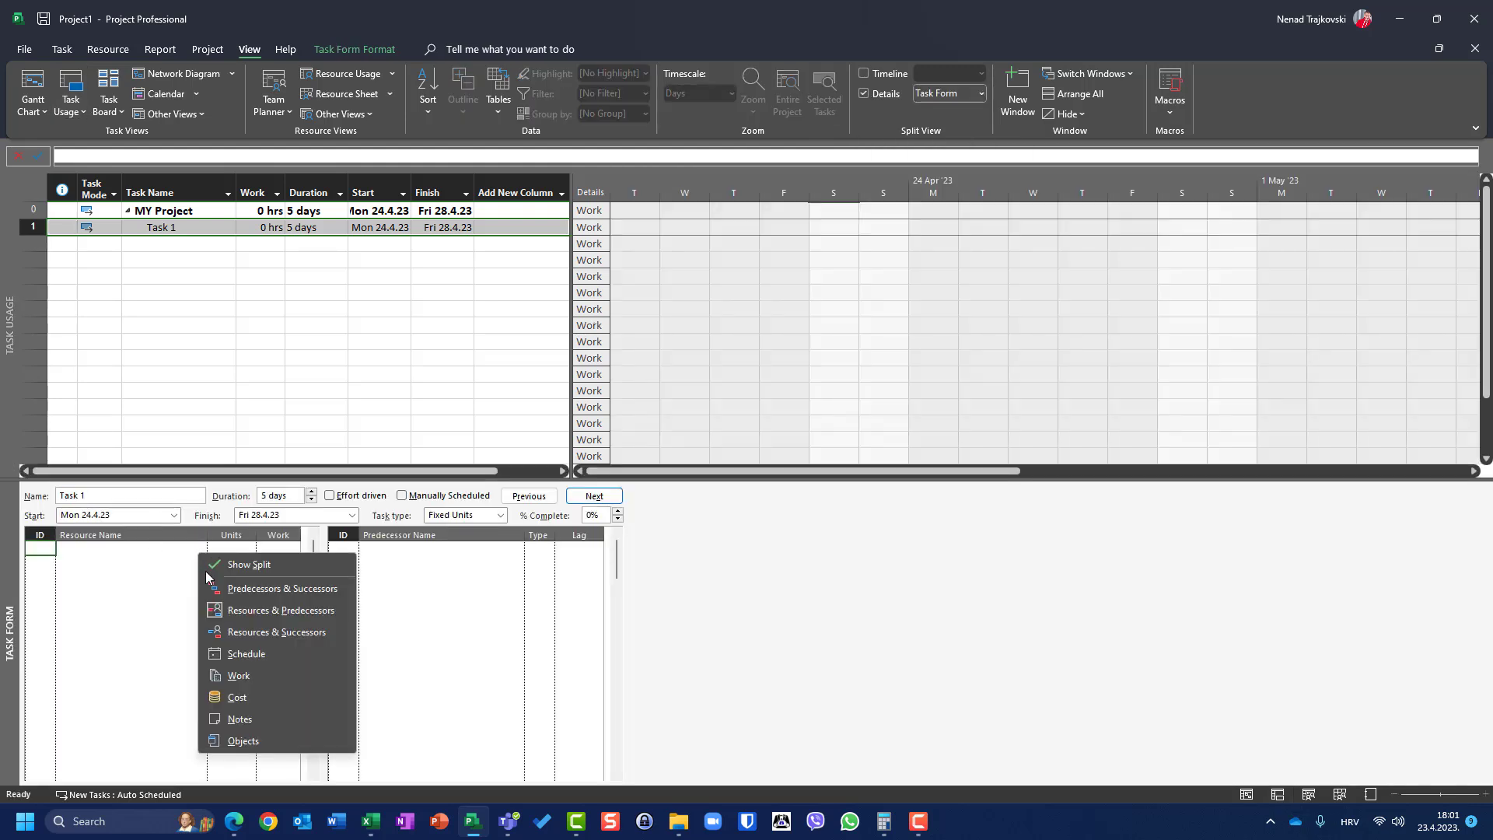
left_click(251, 673)
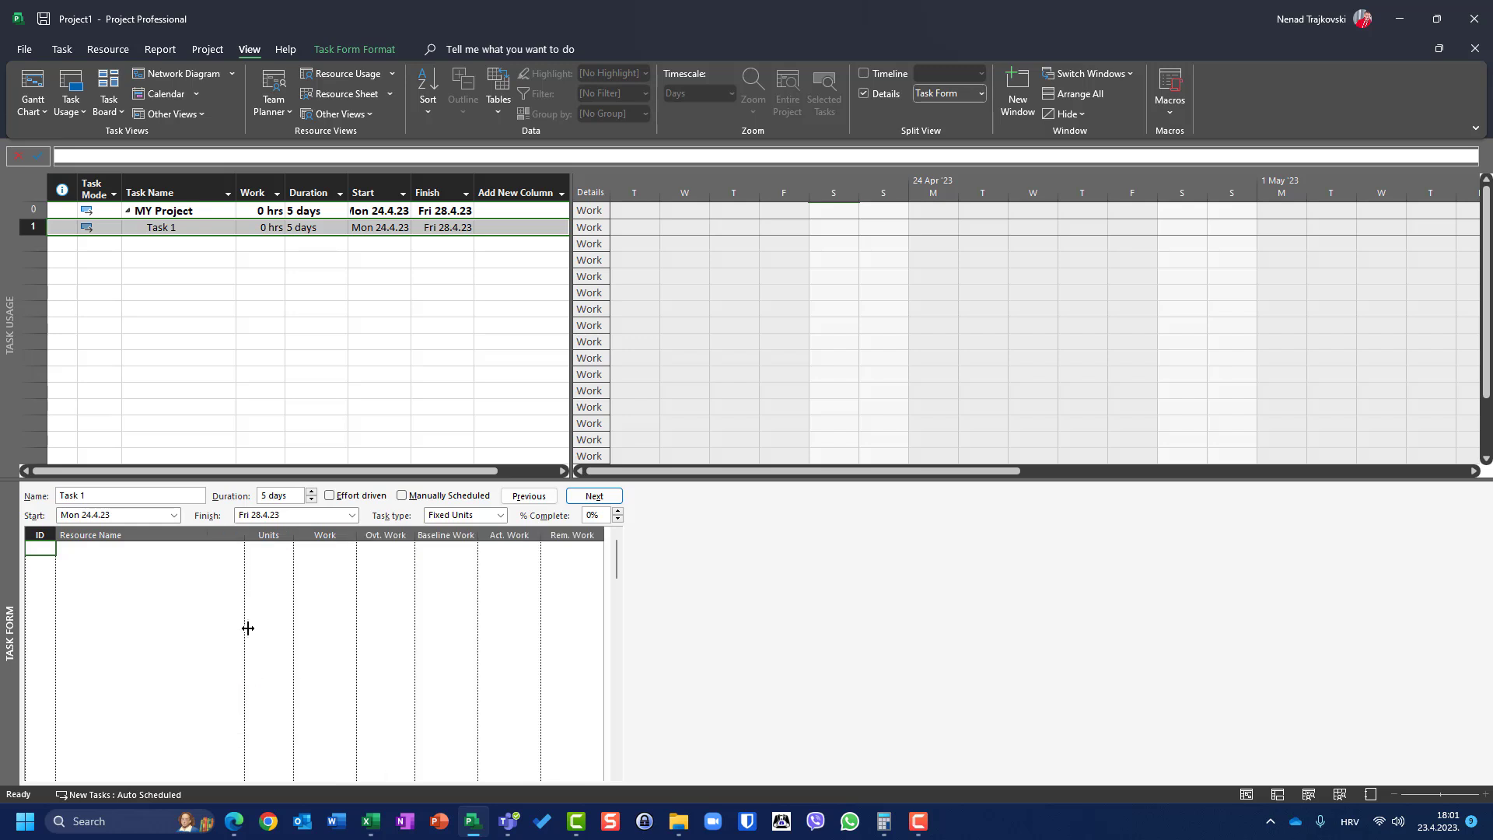
Assign both the first and the second resource to Task 1 in the Task Form.
left_click(238, 553)
left_click(238, 552)
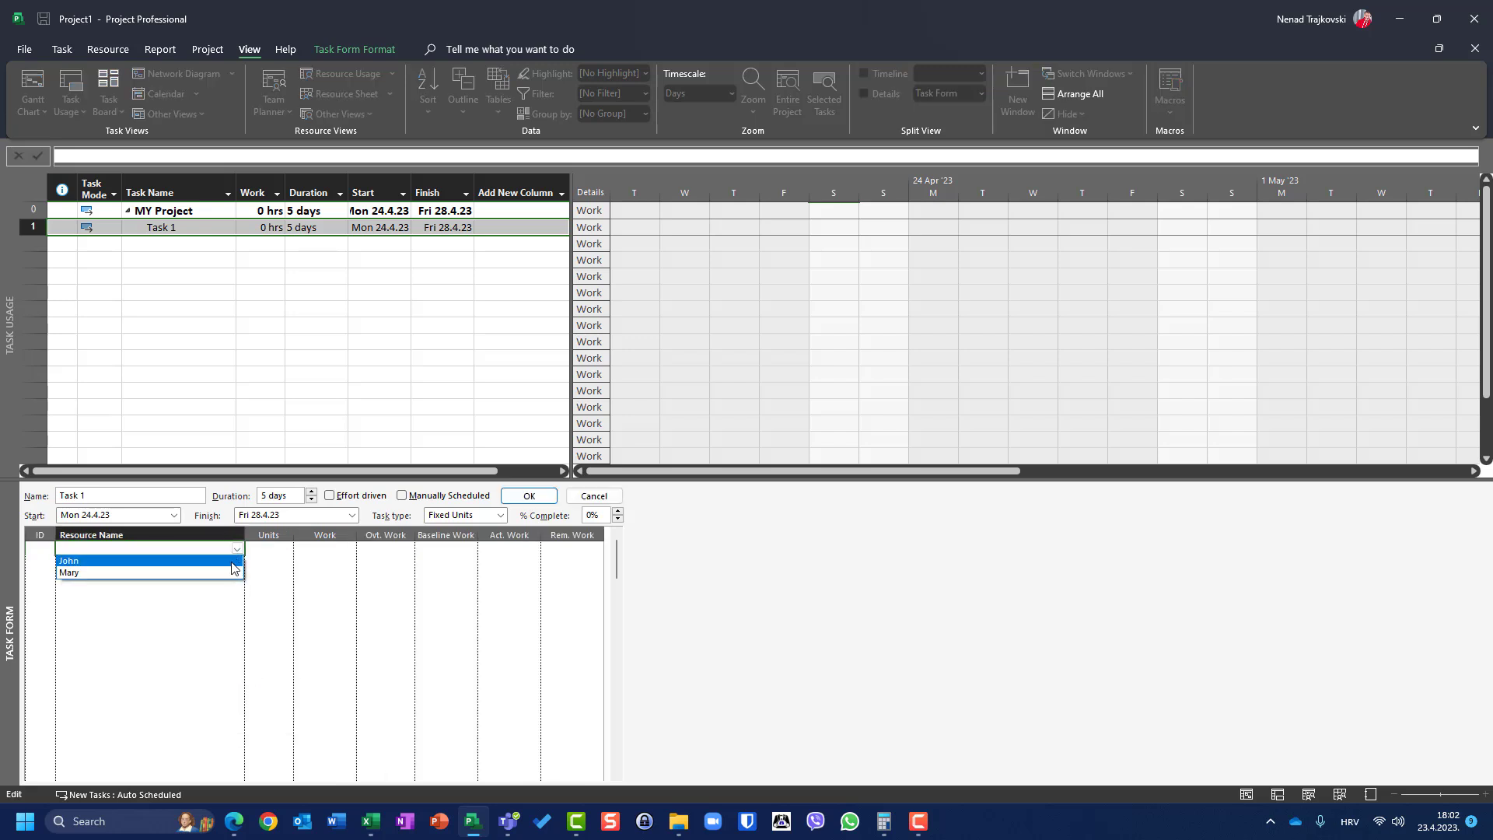
left_click(238, 560)
left_click(238, 561)
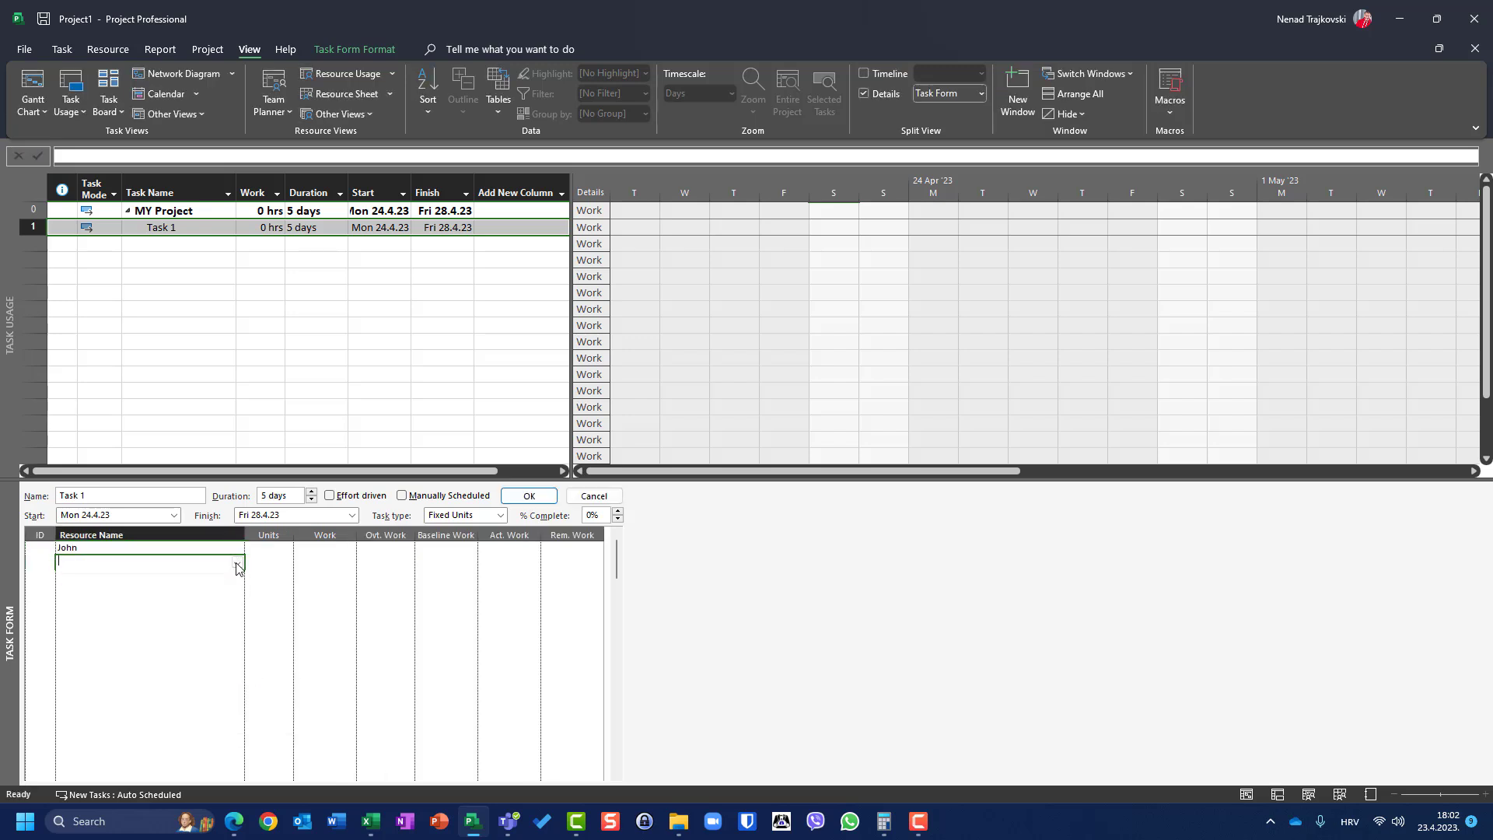
left_click(238, 562)
left_click(223, 587)
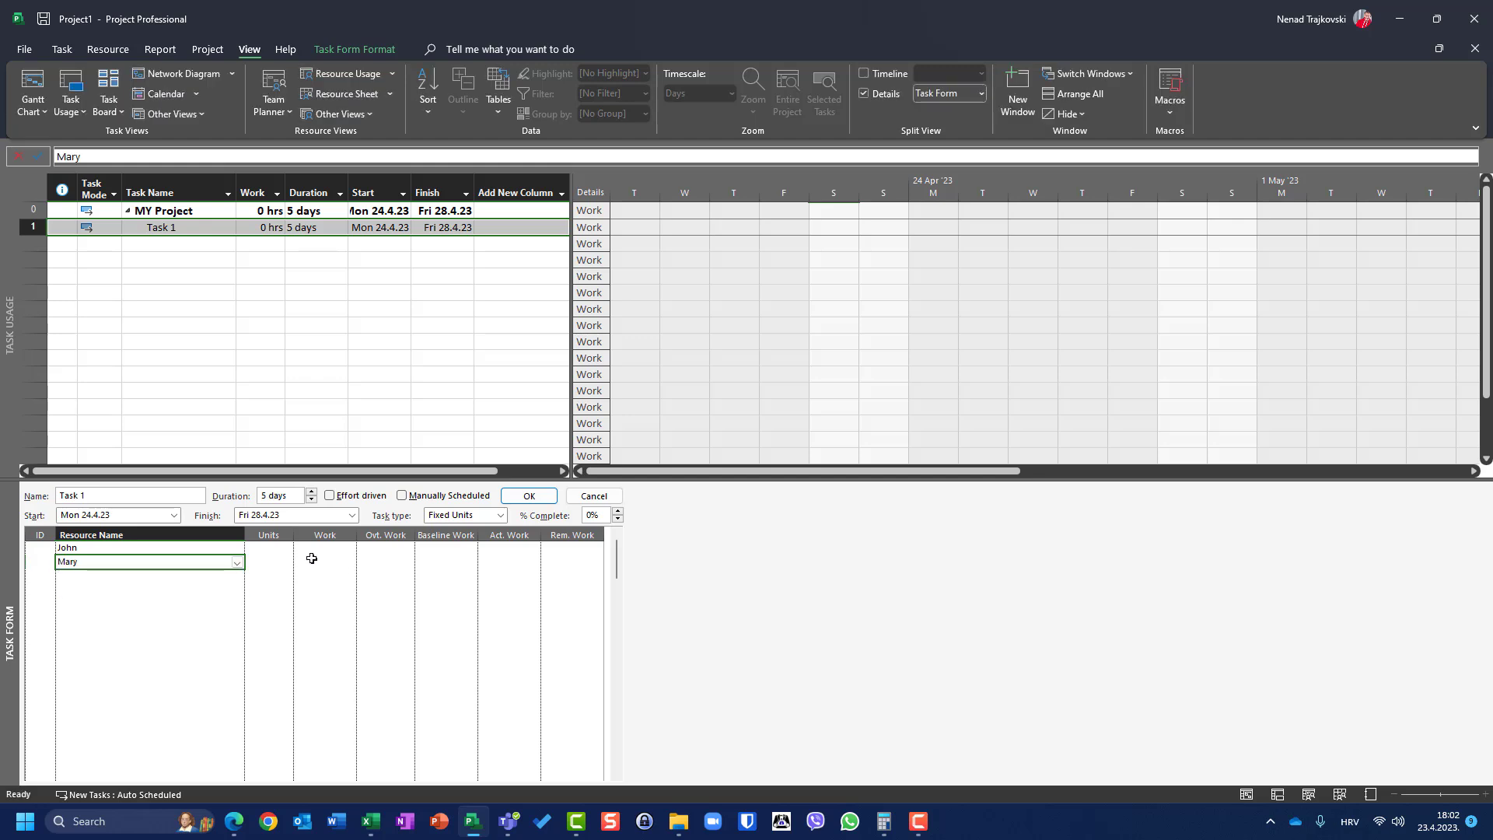
left_click(519, 497)
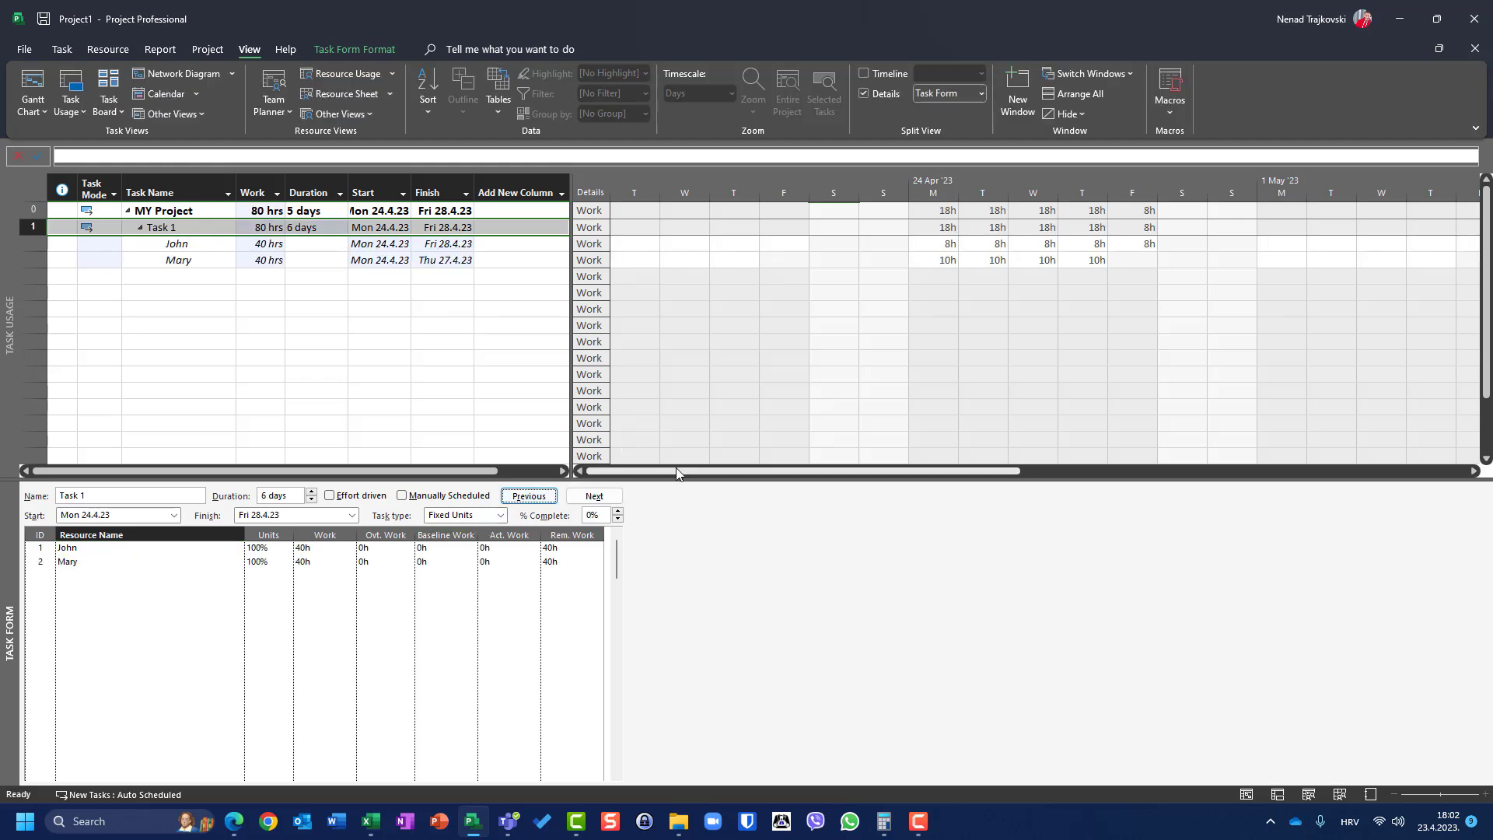
Remove the first resource from Task 1, leaving only the second resource assigned.
left_click_drag(678, 471, 777, 473)
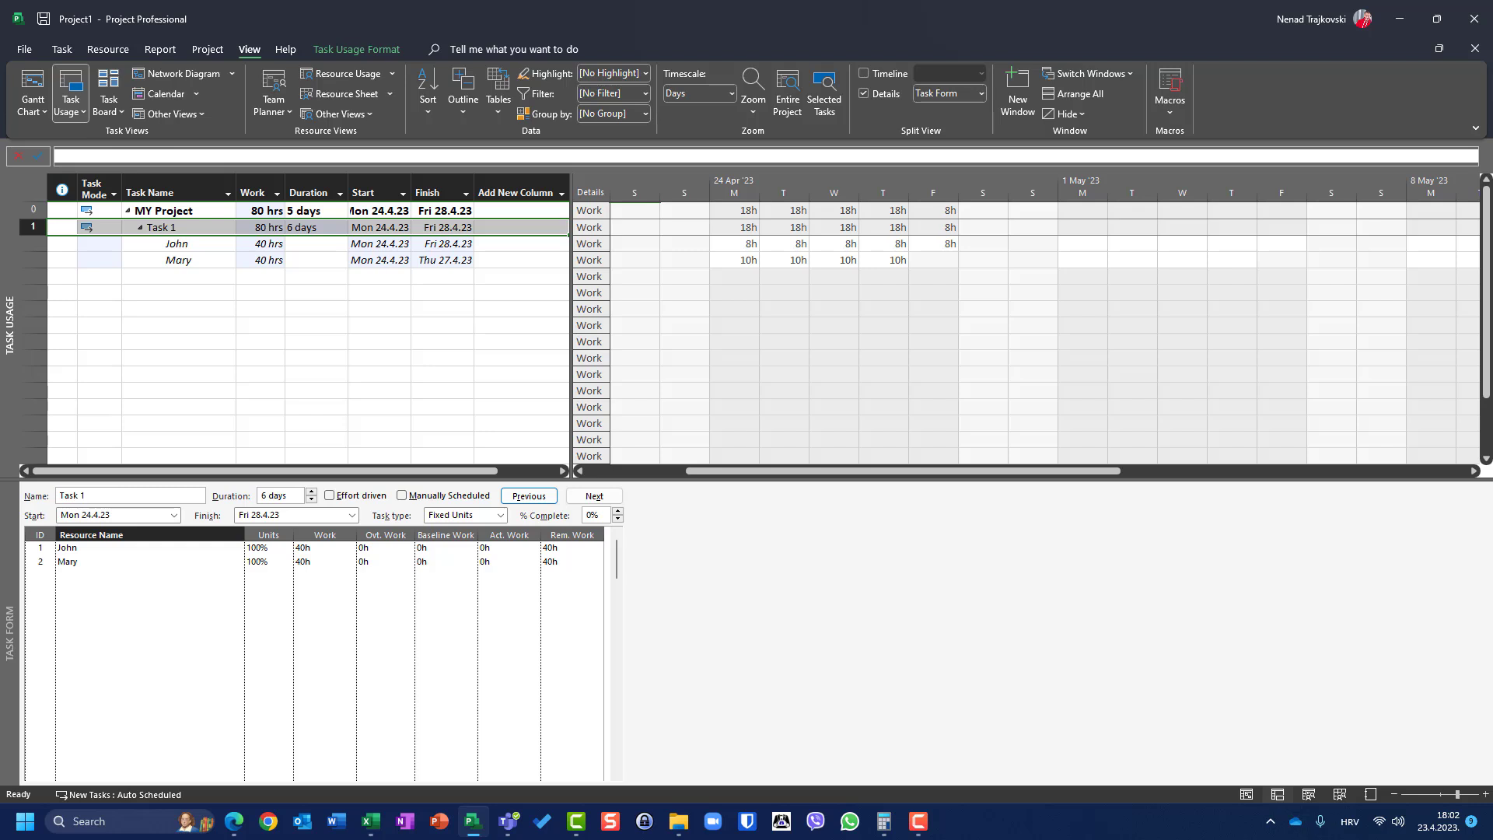
left_click(41, 548)
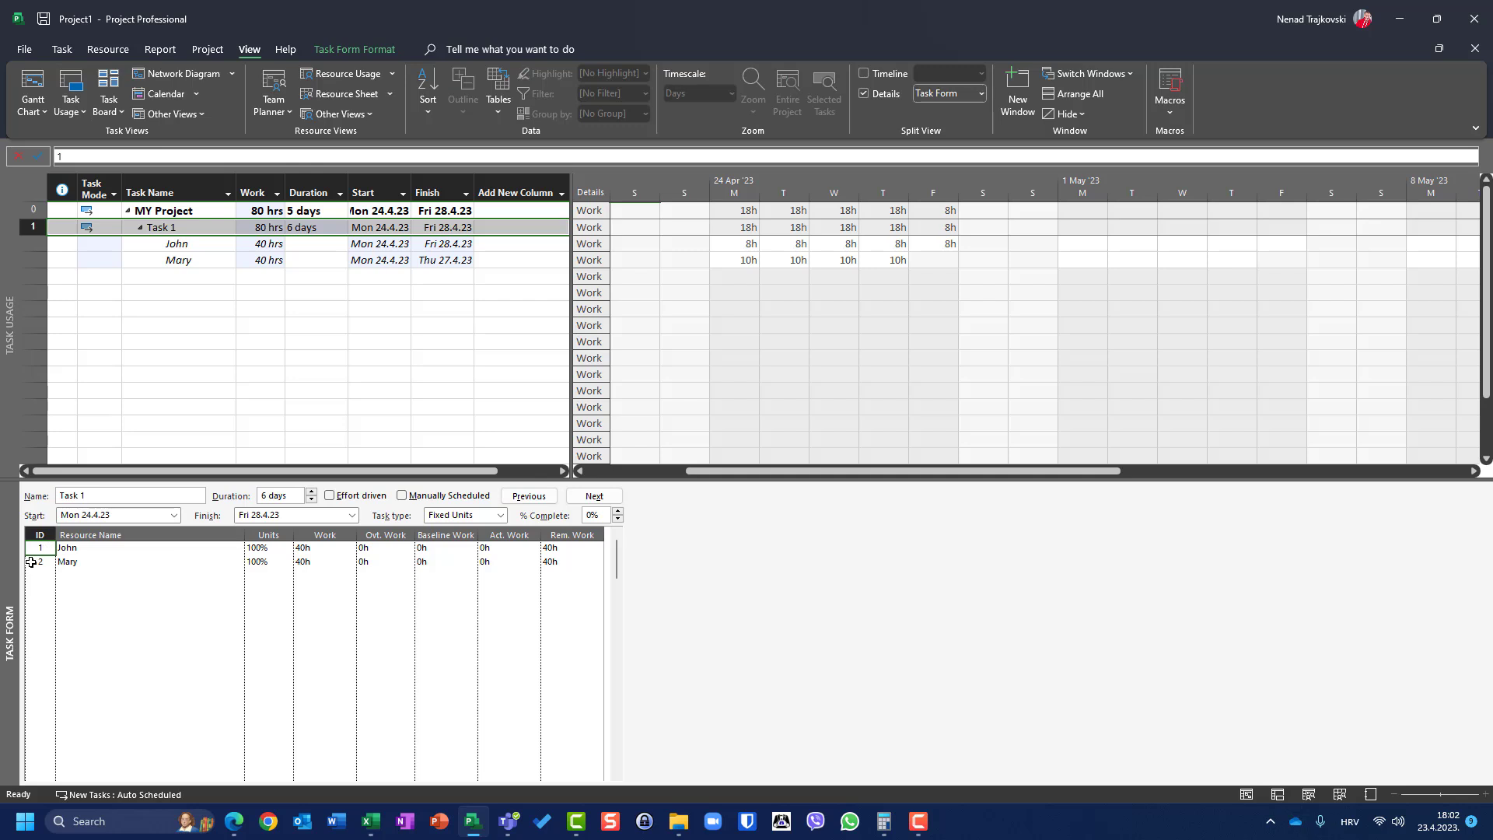
key("Delete")
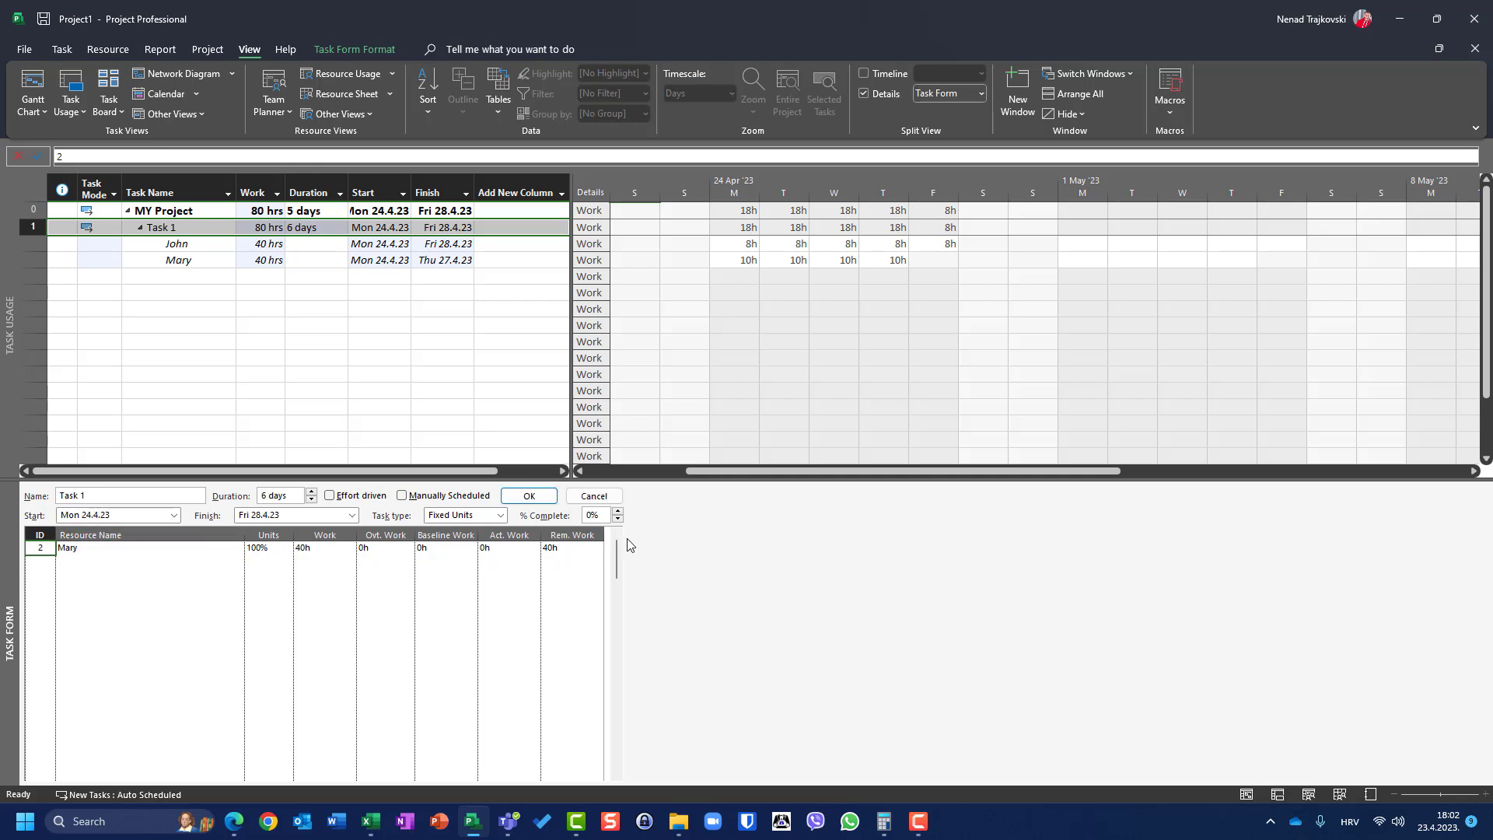
left_click(530, 496)
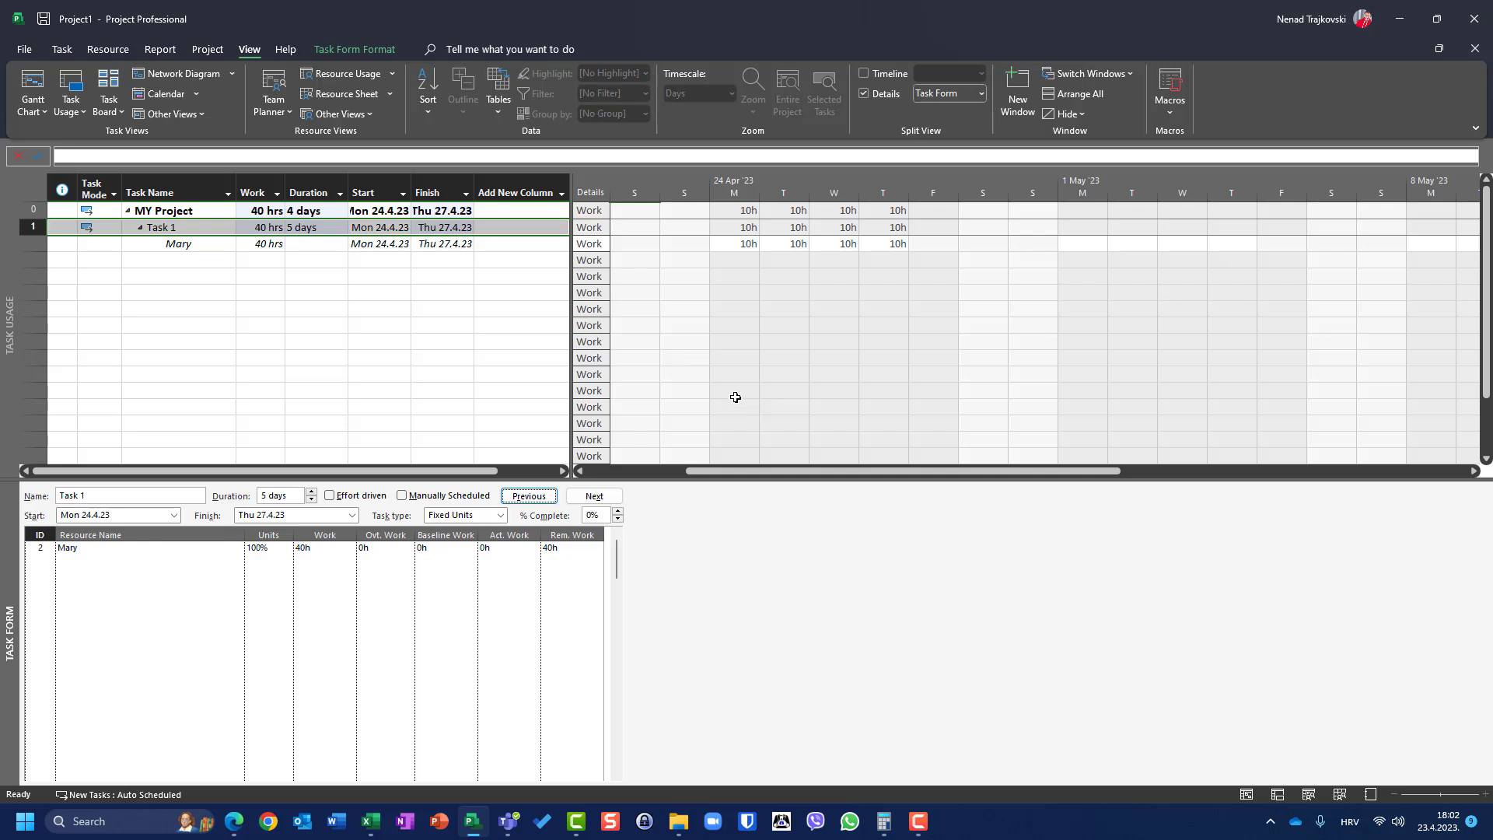
Open the Schedule settings in Project Options to examine the hours-per-day calendar option.
left_click(17, 53)
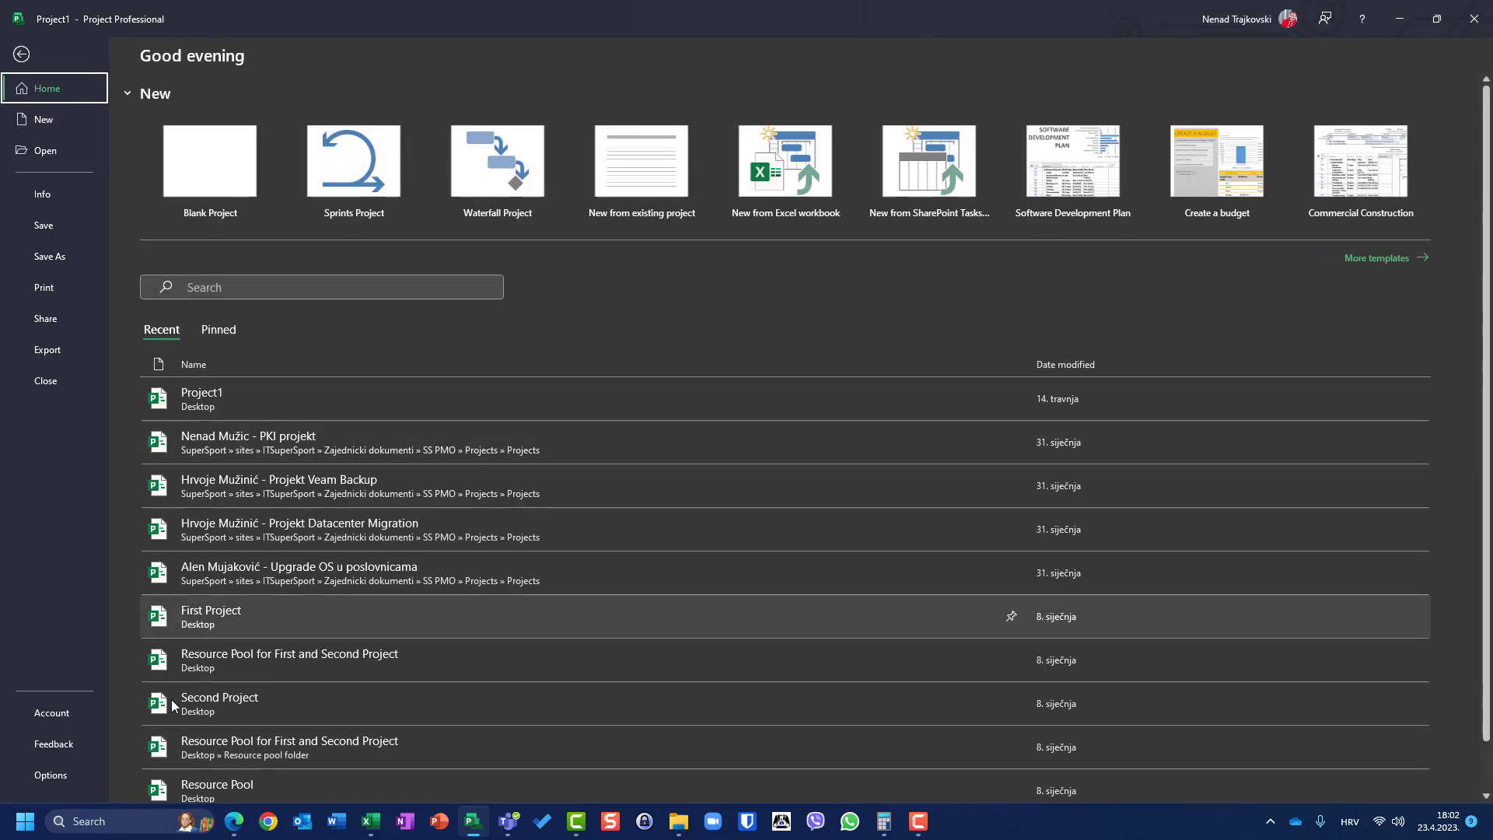
left_click(52, 776)
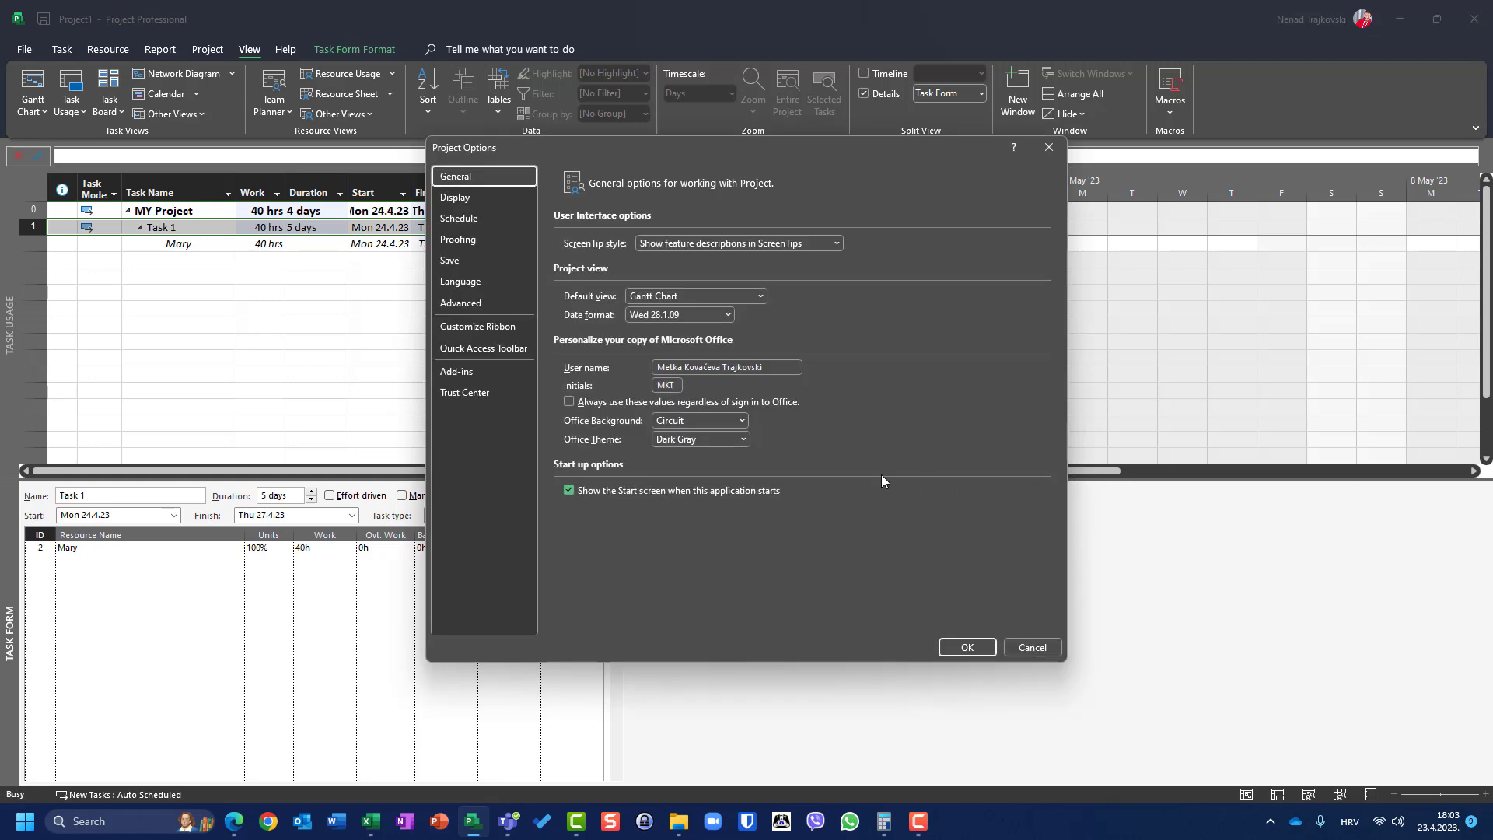
left_click(469, 221)
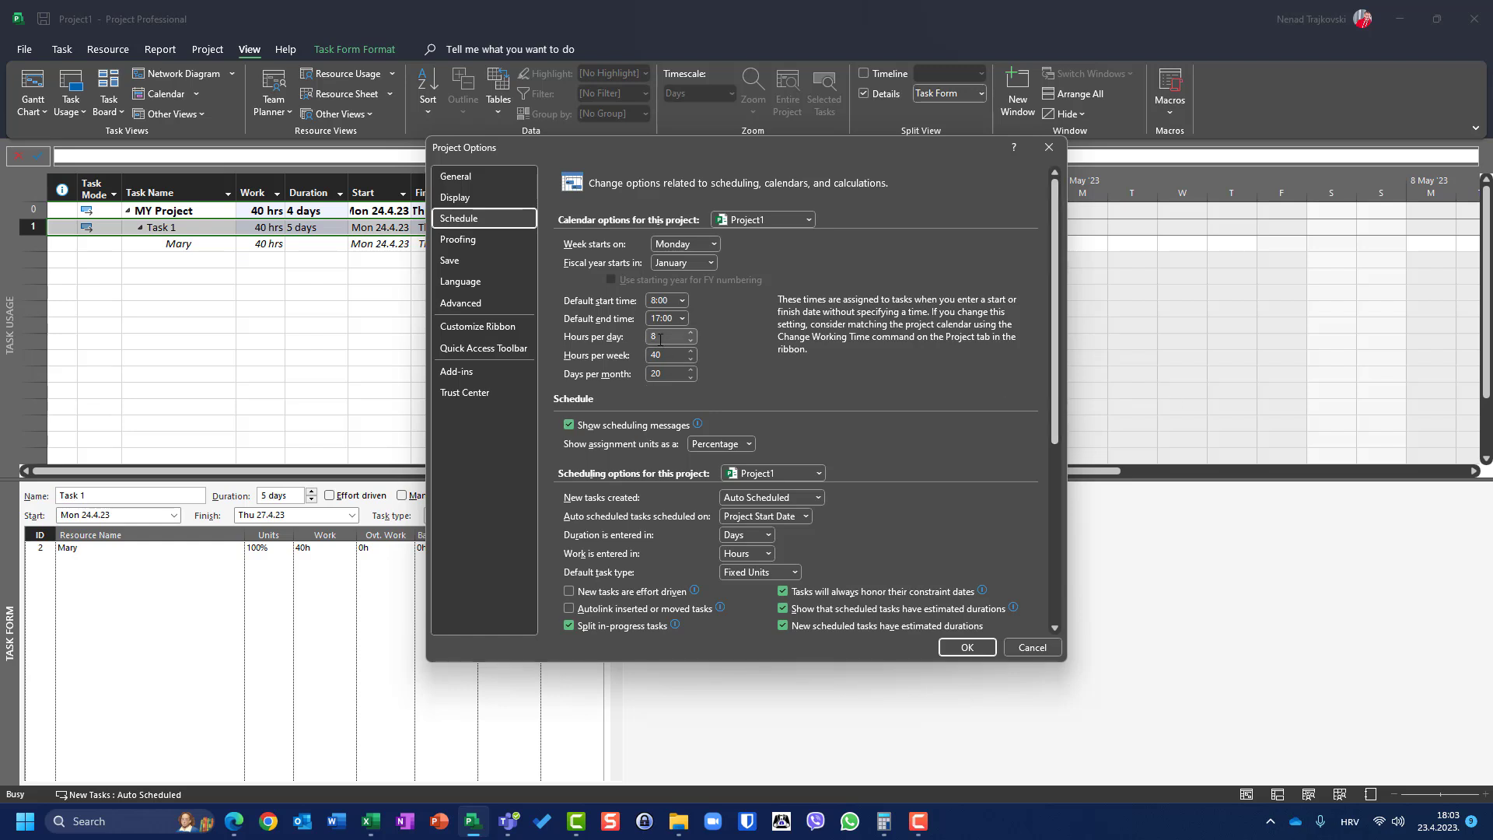
Close Project Options without changes and divide 40 by 8 in the Calculator.
left_click(1032, 648)
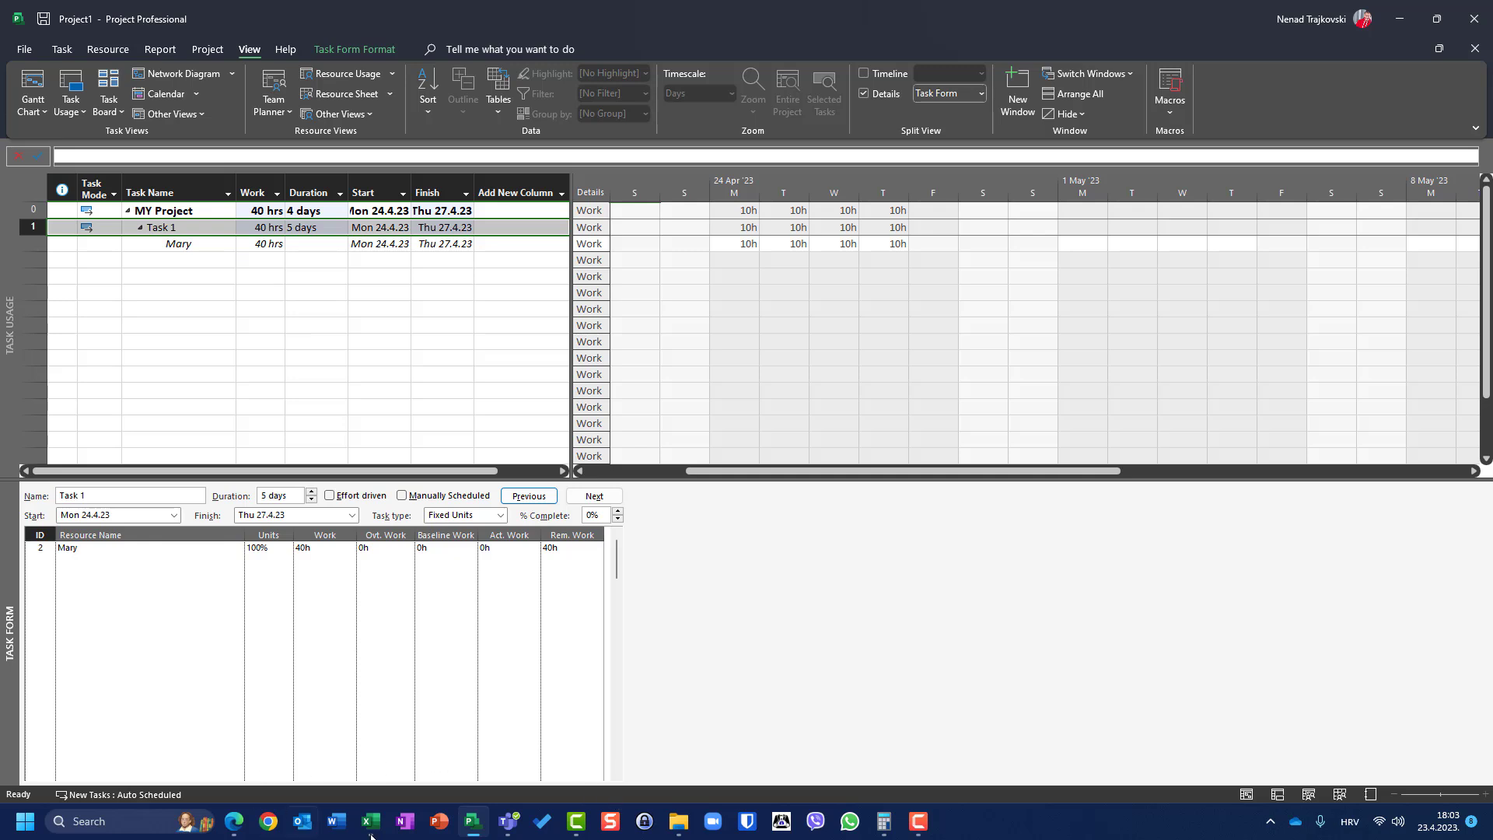
left_click(890, 827)
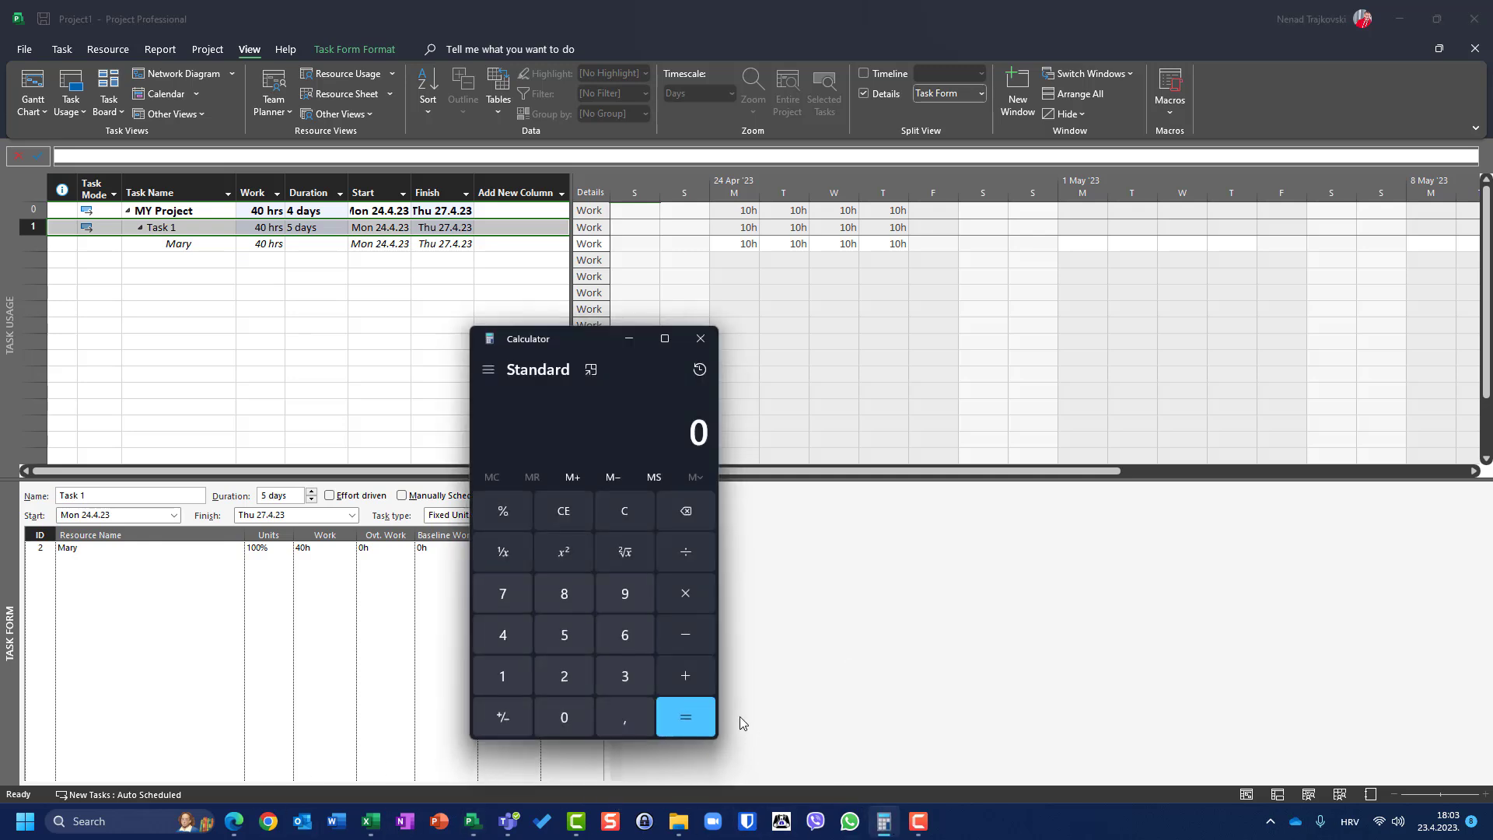
left_click(505, 636)
left_click(564, 708)
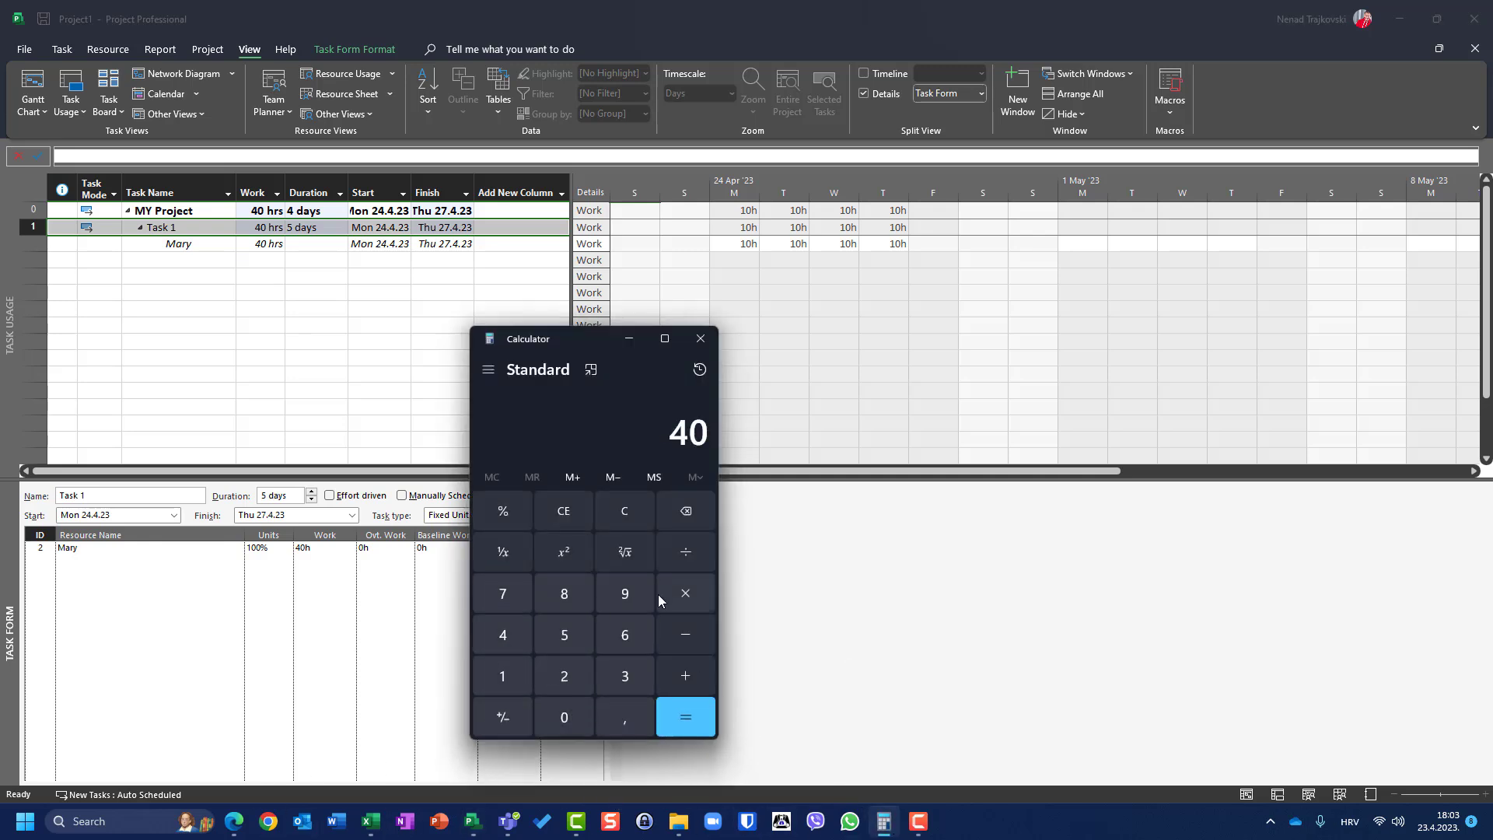
left_click(685, 552)
left_click(565, 597)
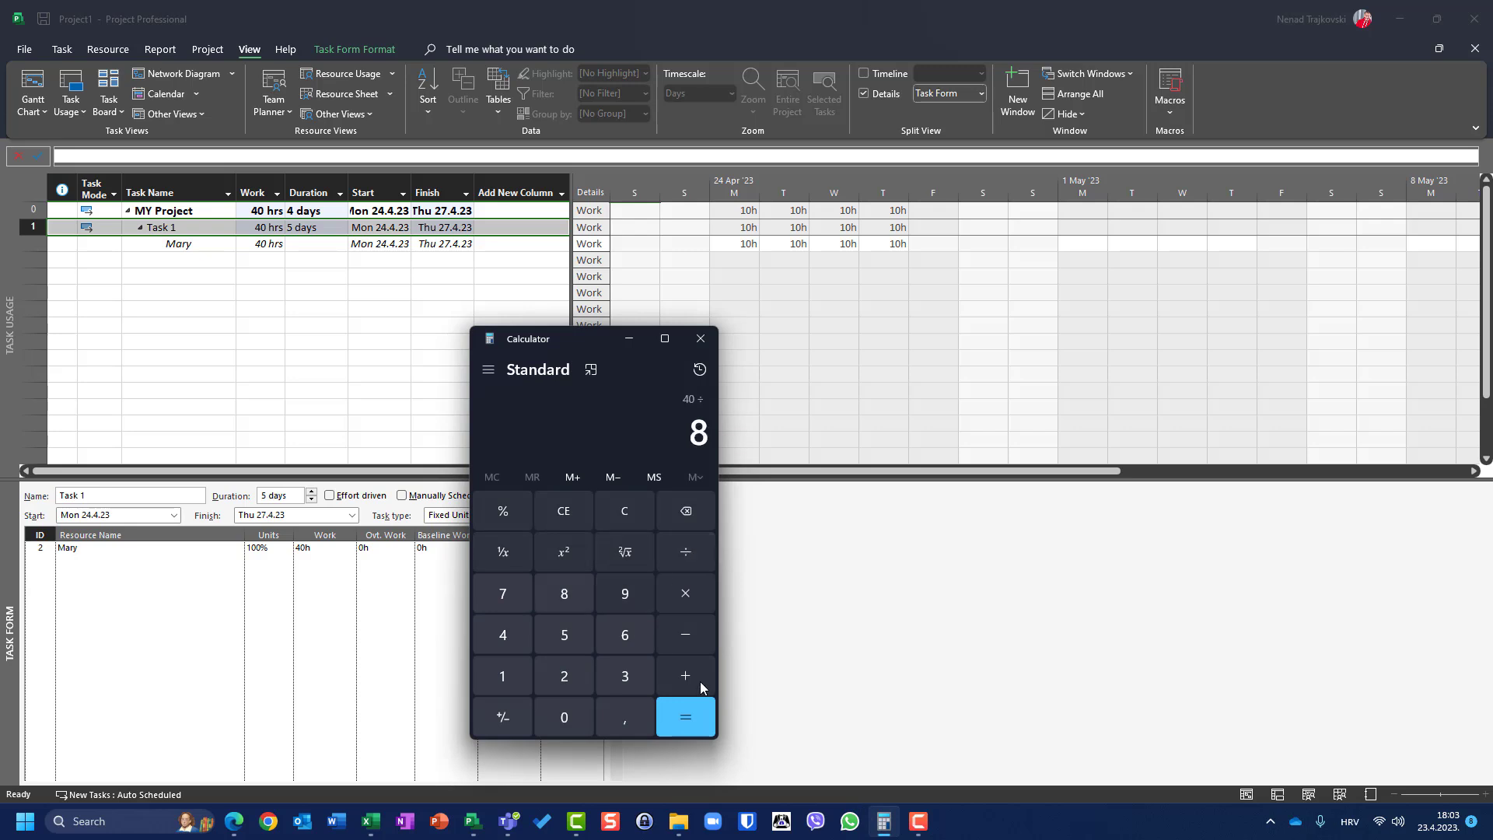
left_click(696, 721)
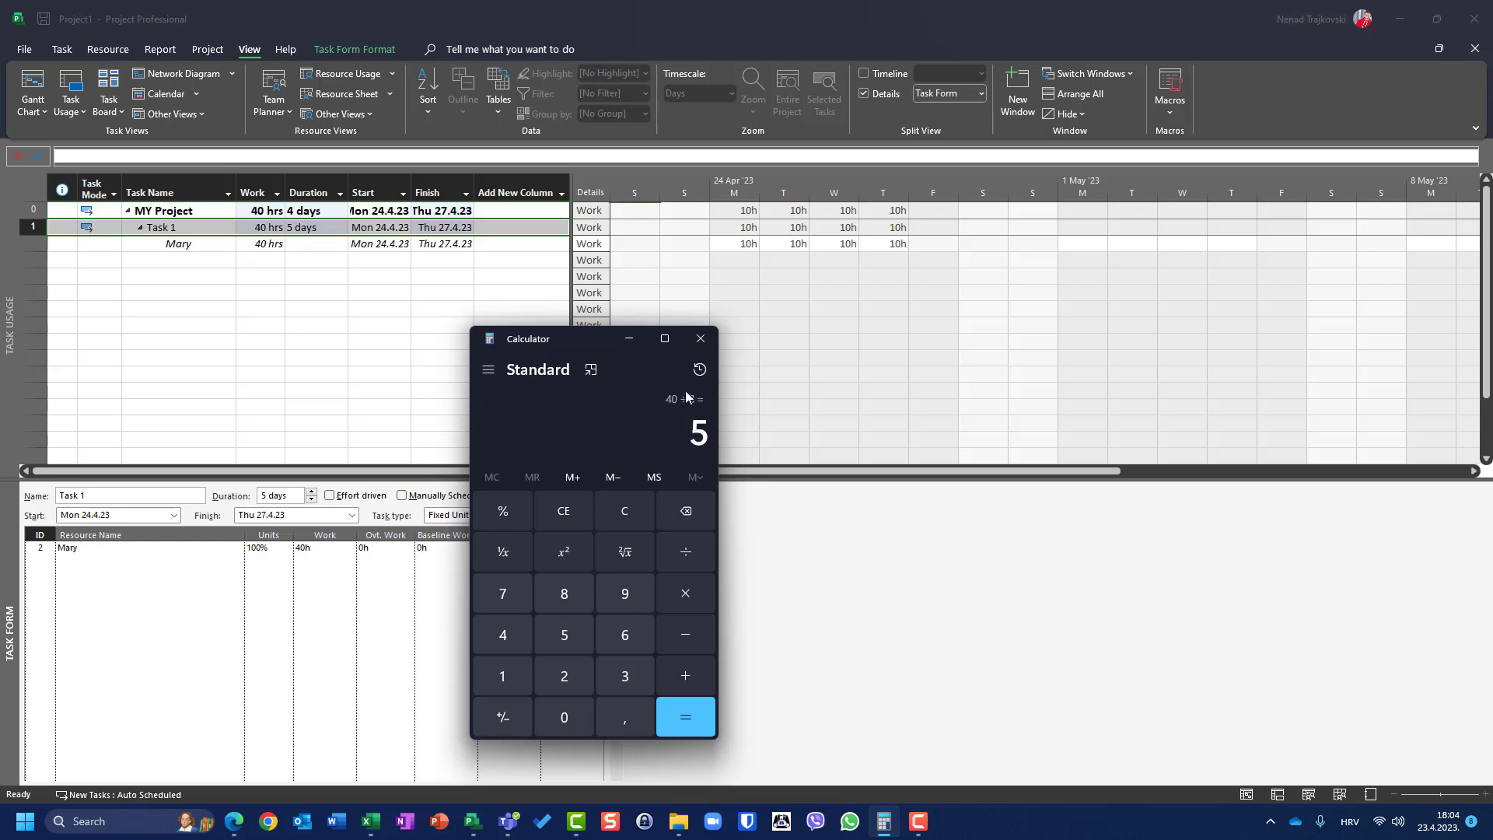
left_click(632, 339)
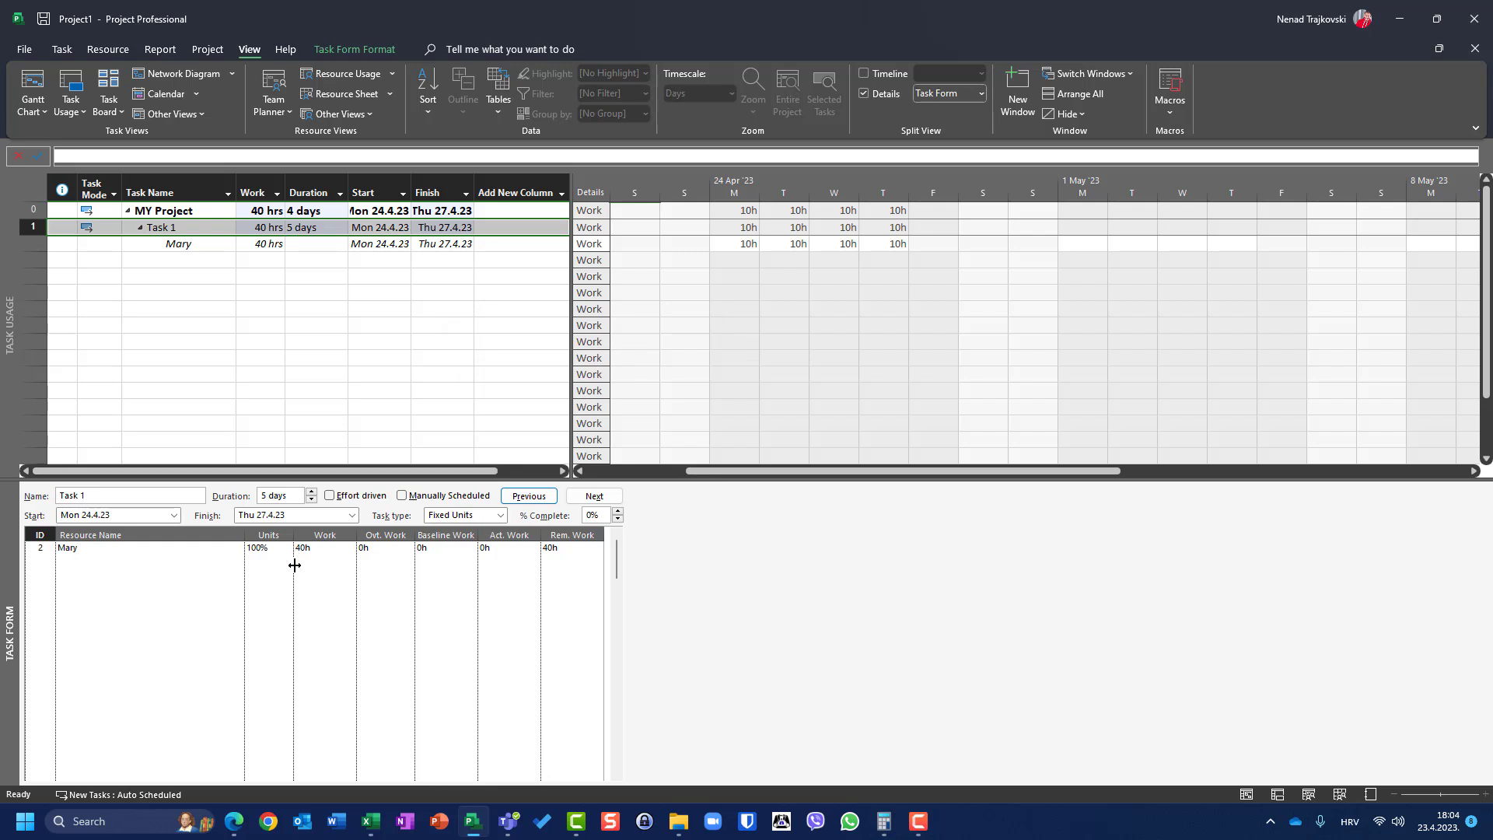
Add the first resource to Task 1 alongside the already assigned one in the Task Form.
left_click(224, 563)
left_click(236, 563)
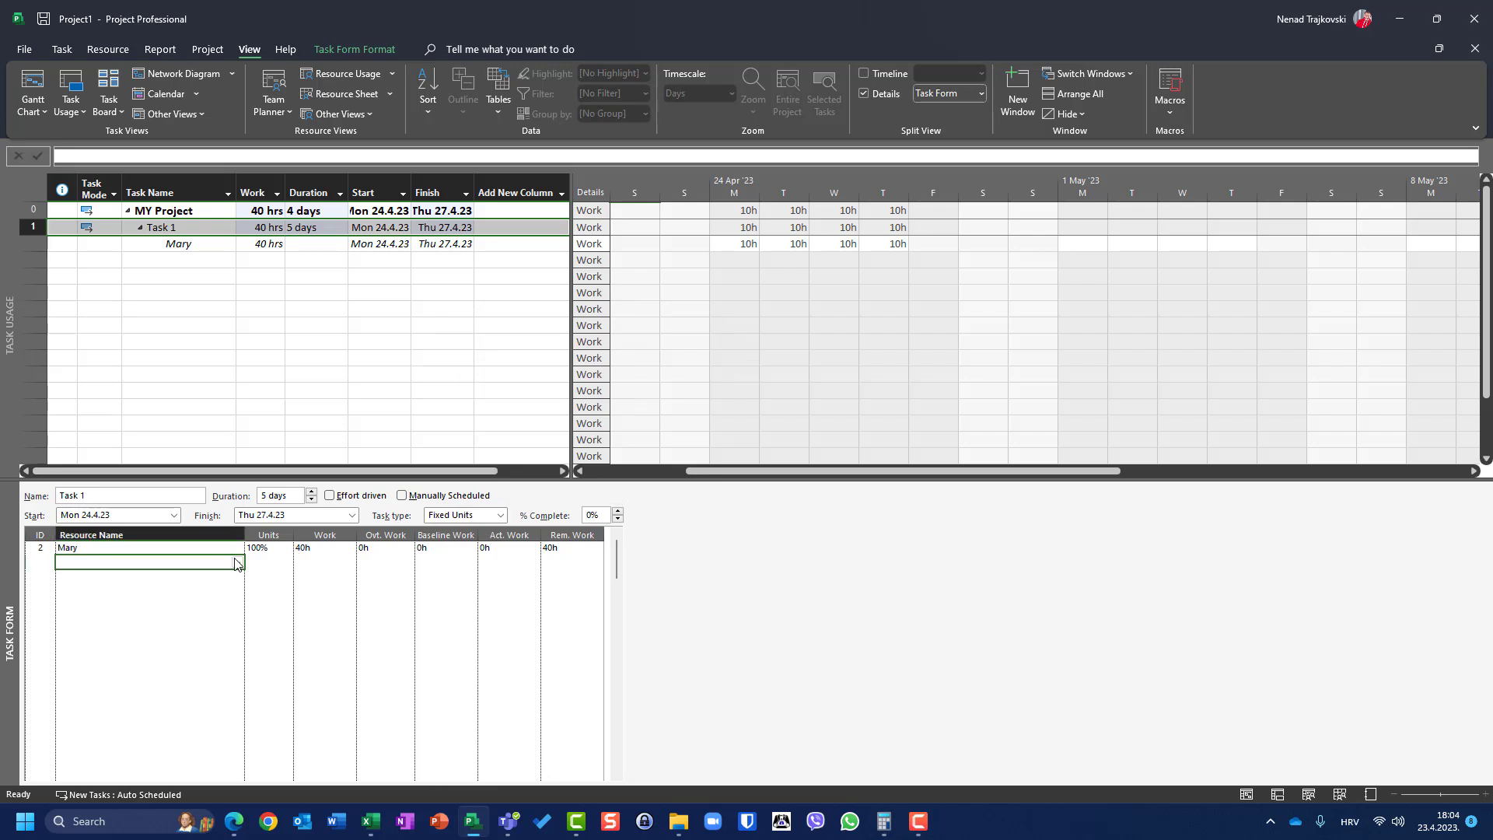
left_click(208, 576)
left_click(529, 496)
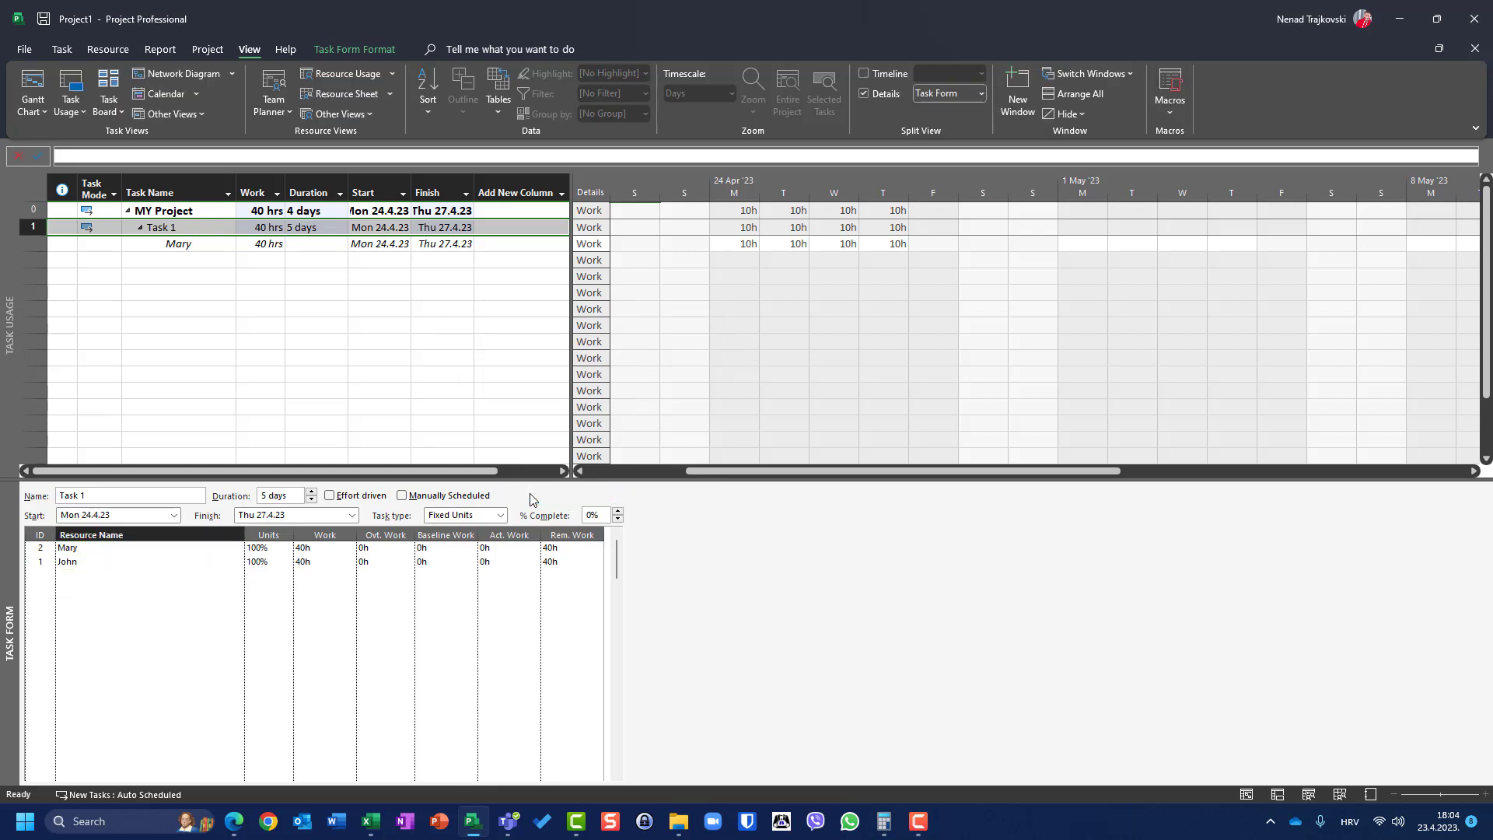
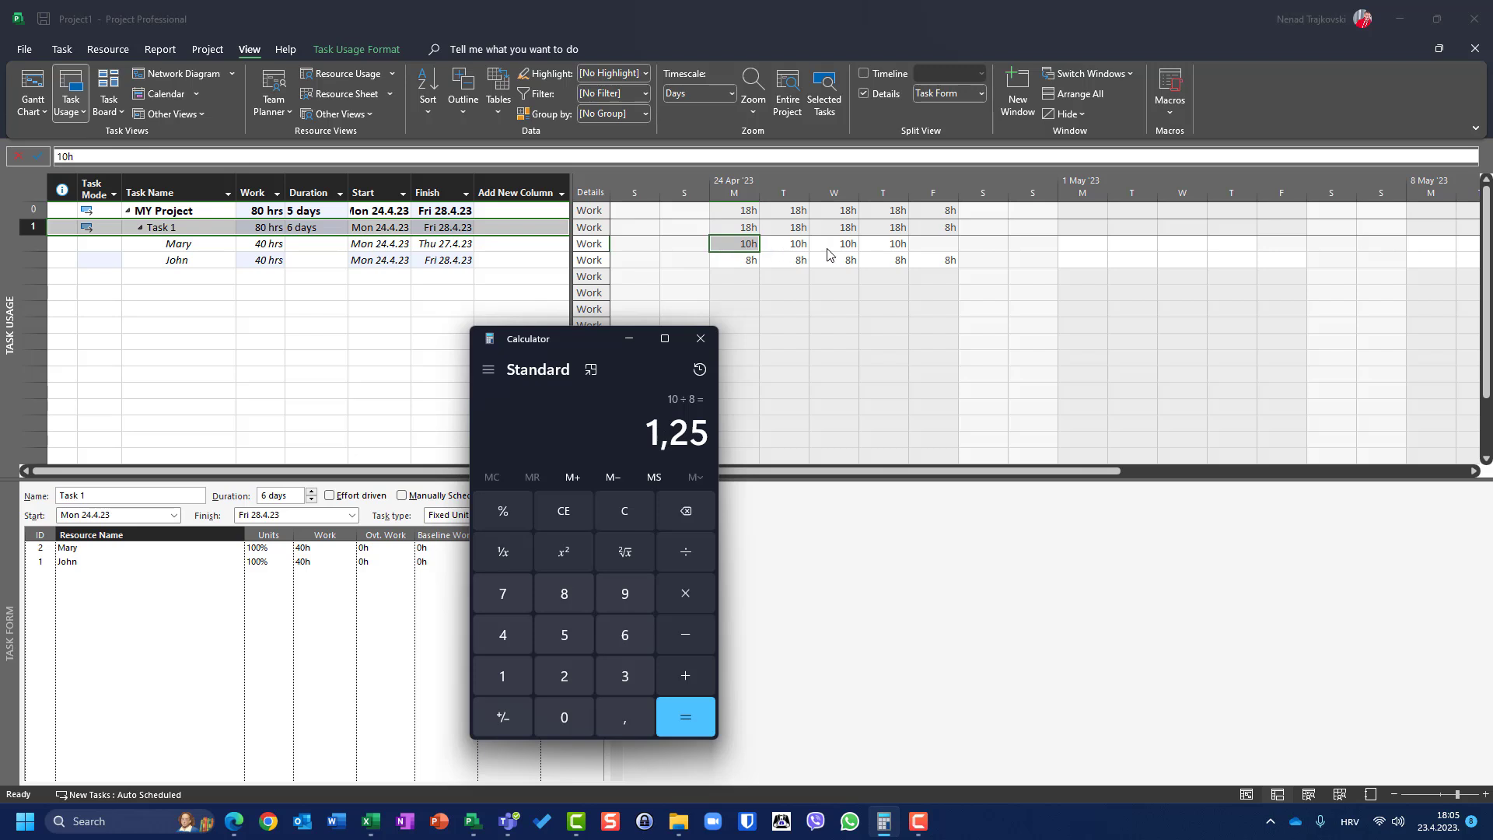
Multiply 1,25 by 4 in the Calculator, add 1 to the result, and minimize the Calculator.
left_click(688, 597)
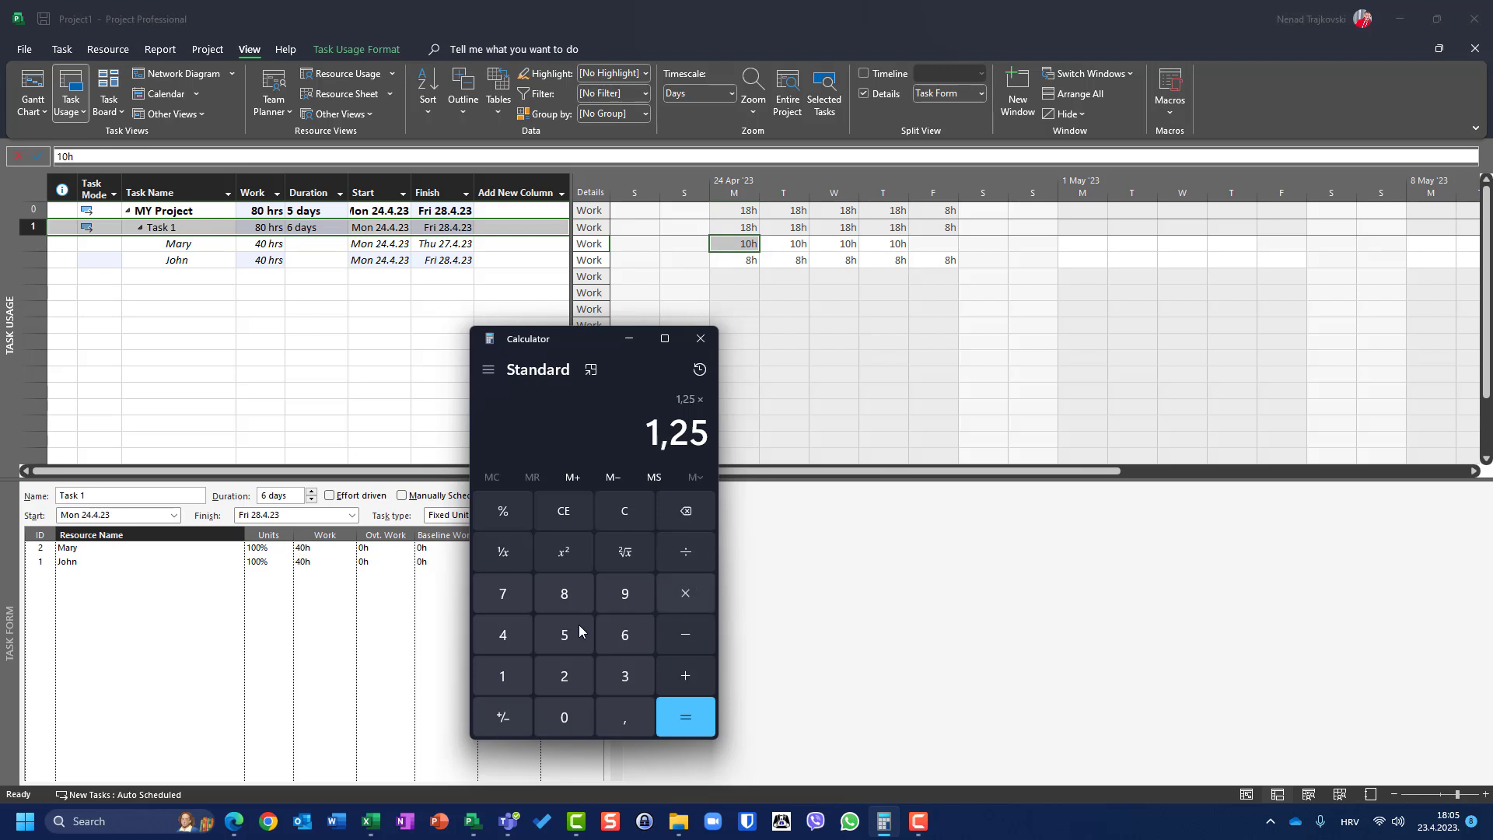
left_click(502, 634)
left_click(685, 717)
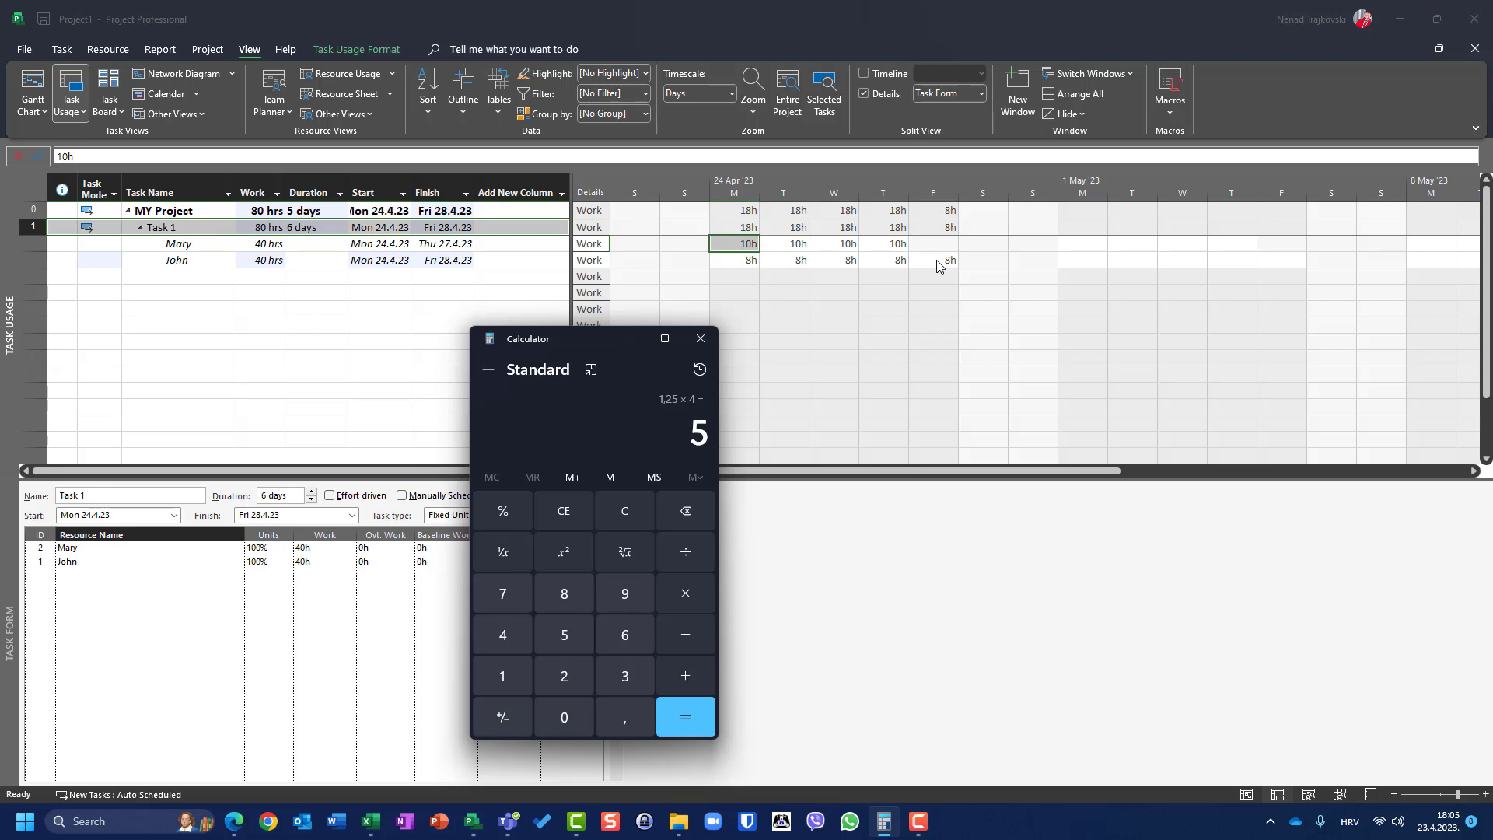
left_click(683, 681)
left_click(502, 689)
left_click(682, 724)
left_click(629, 340)
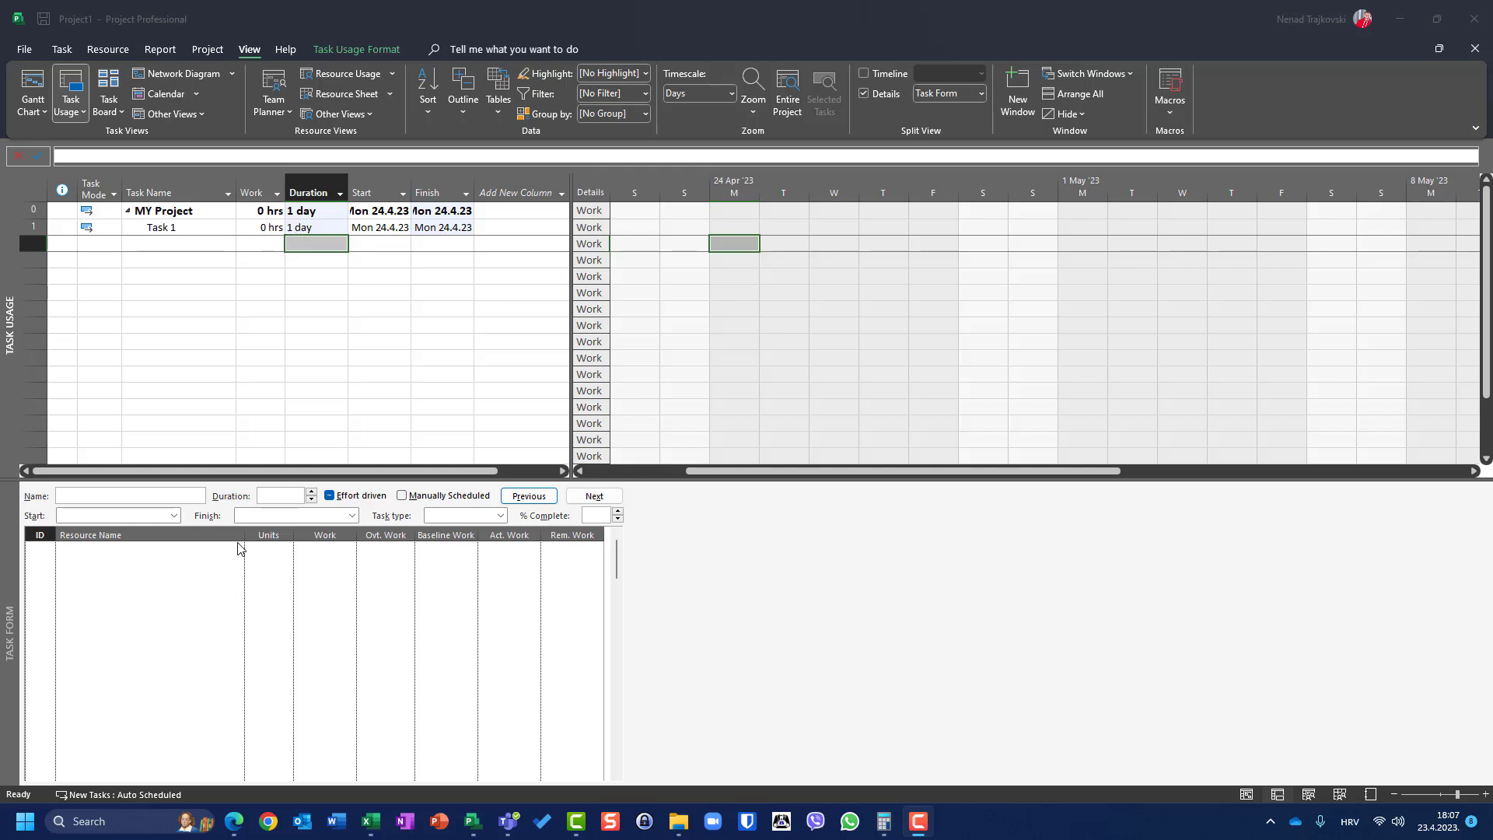
Assign the second resource to the one-day Task 1 in the Task Form.
left_click(186, 231)
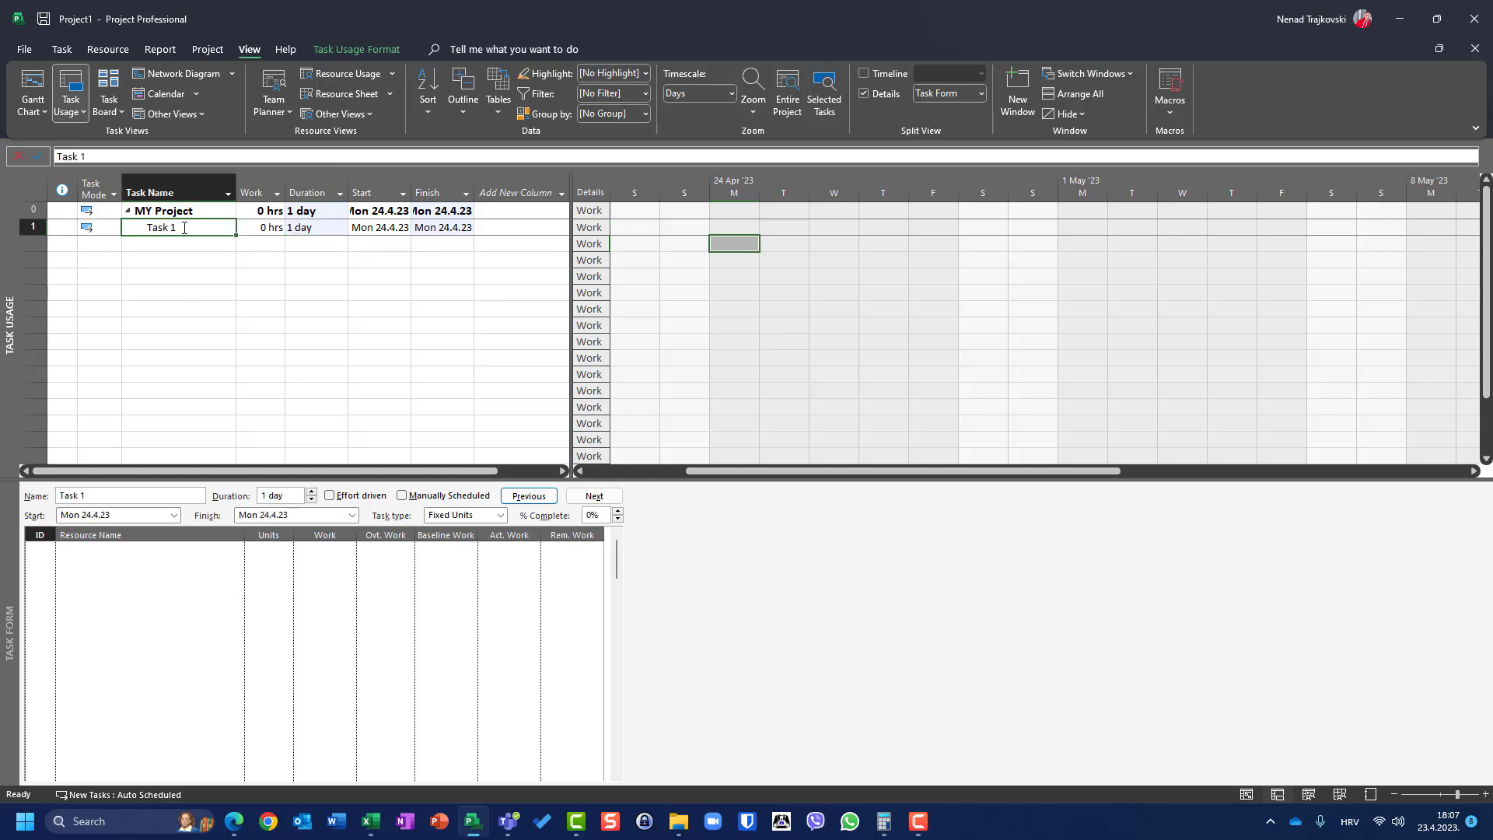
left_click(236, 551)
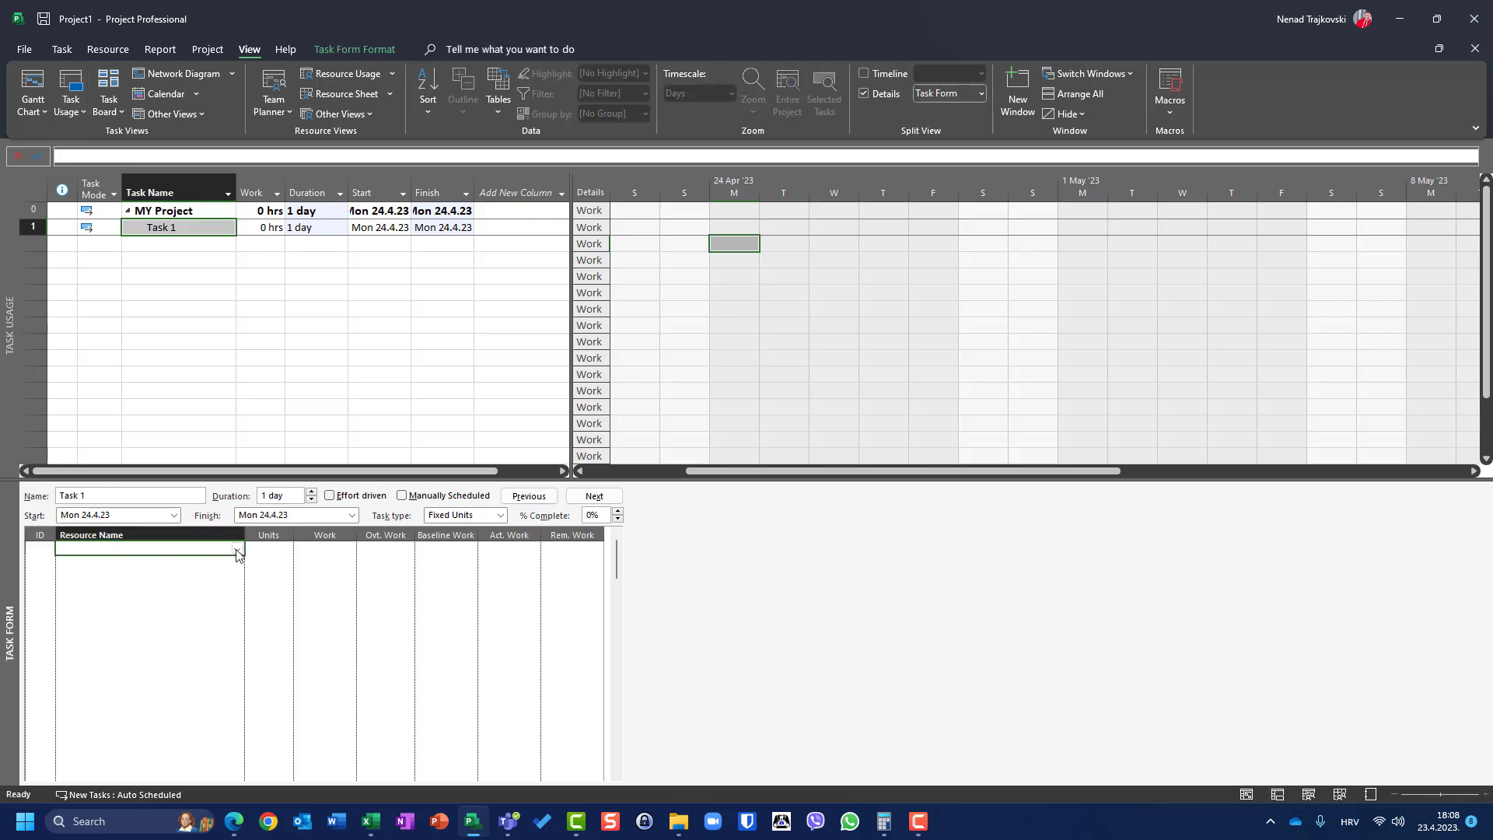
left_click(237, 549)
left_click(206, 573)
left_click(529, 496)
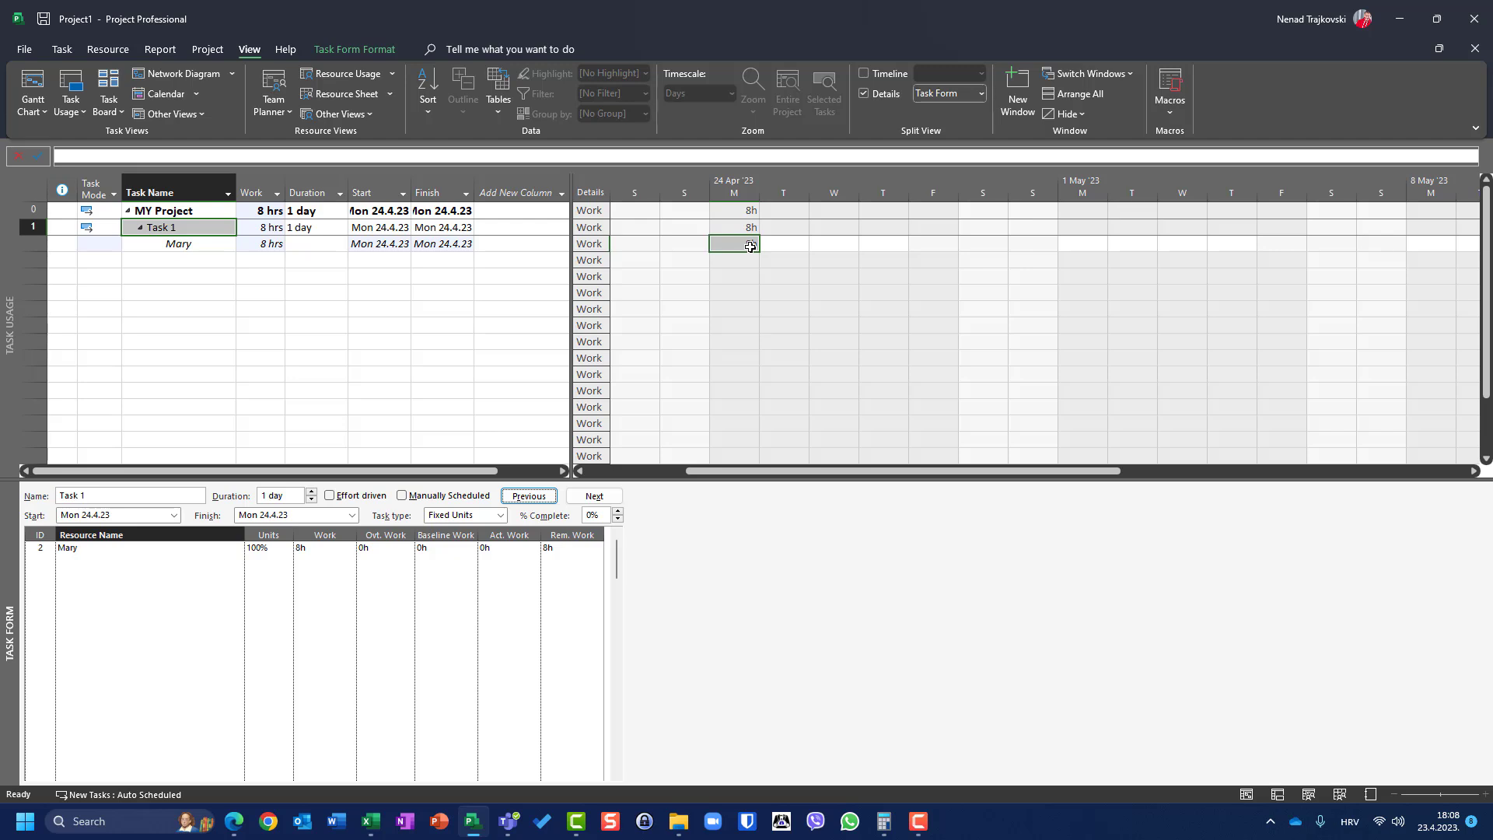
Check the hours-per-day value in the Schedule settings of Project Options and close the dialog.
left_click(25, 50)
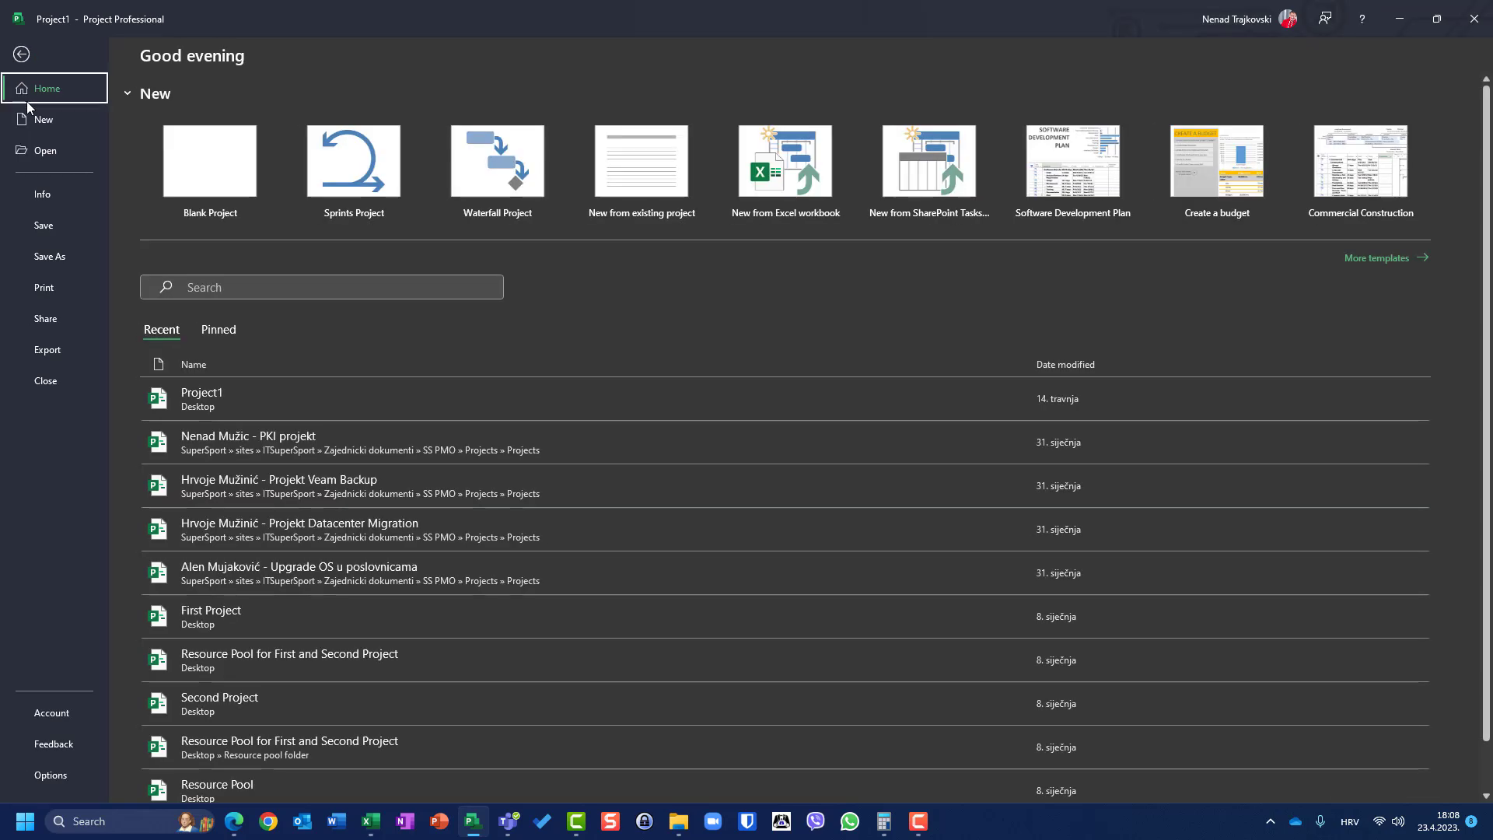
left_click(50, 775)
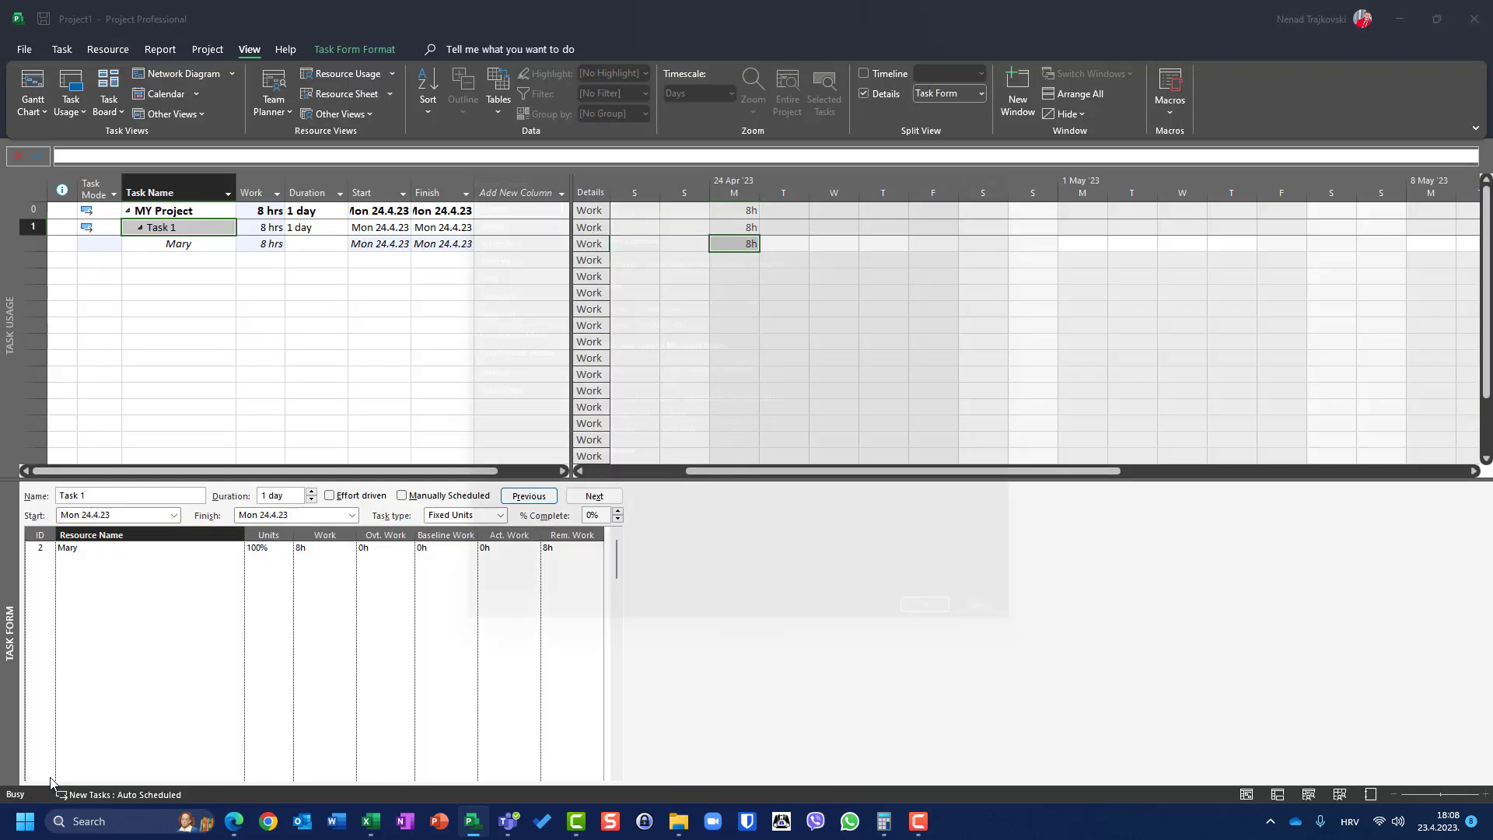
left_click(465, 219)
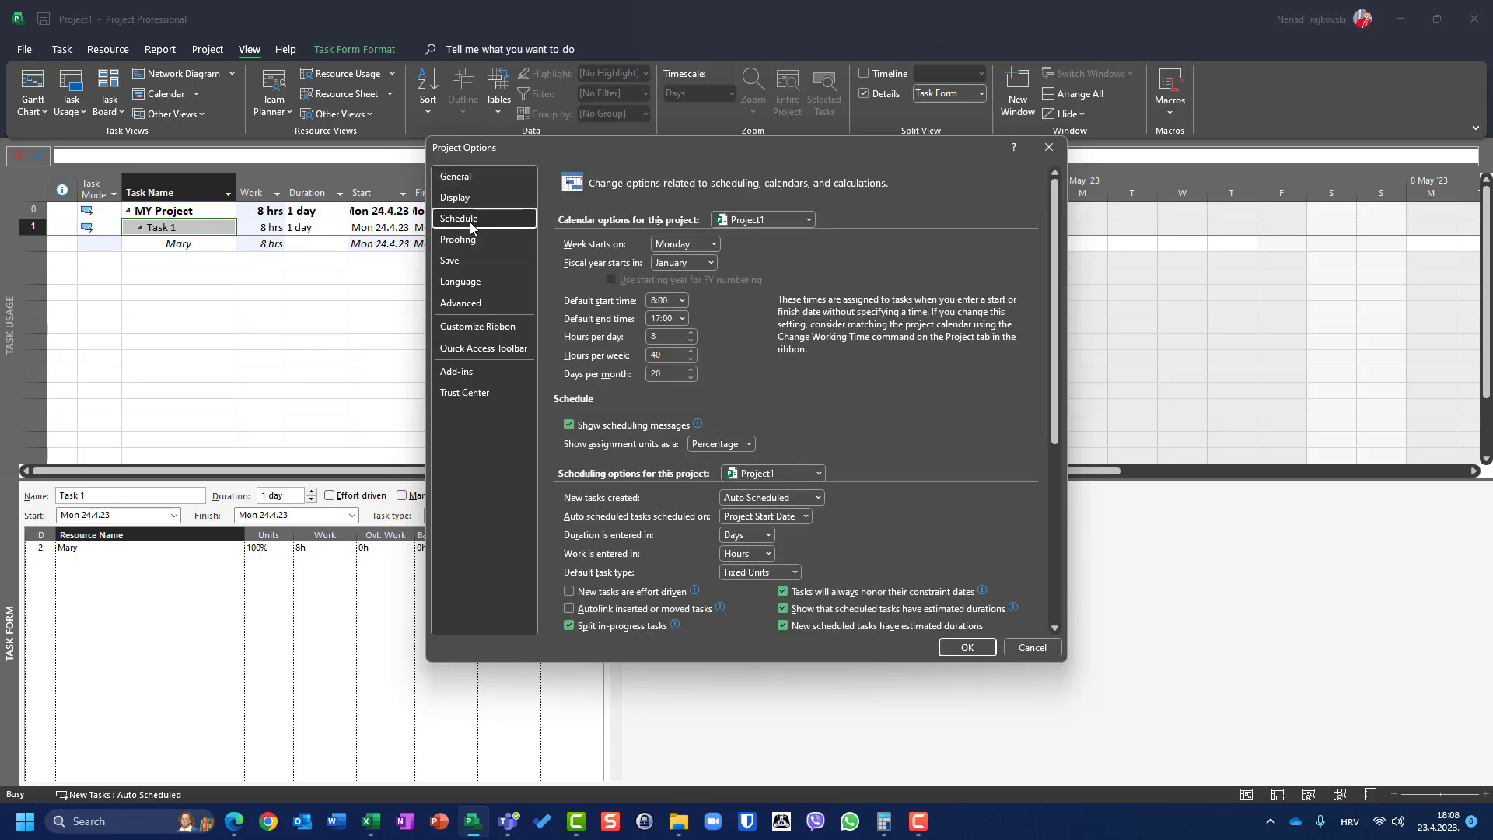
left_click(966, 652)
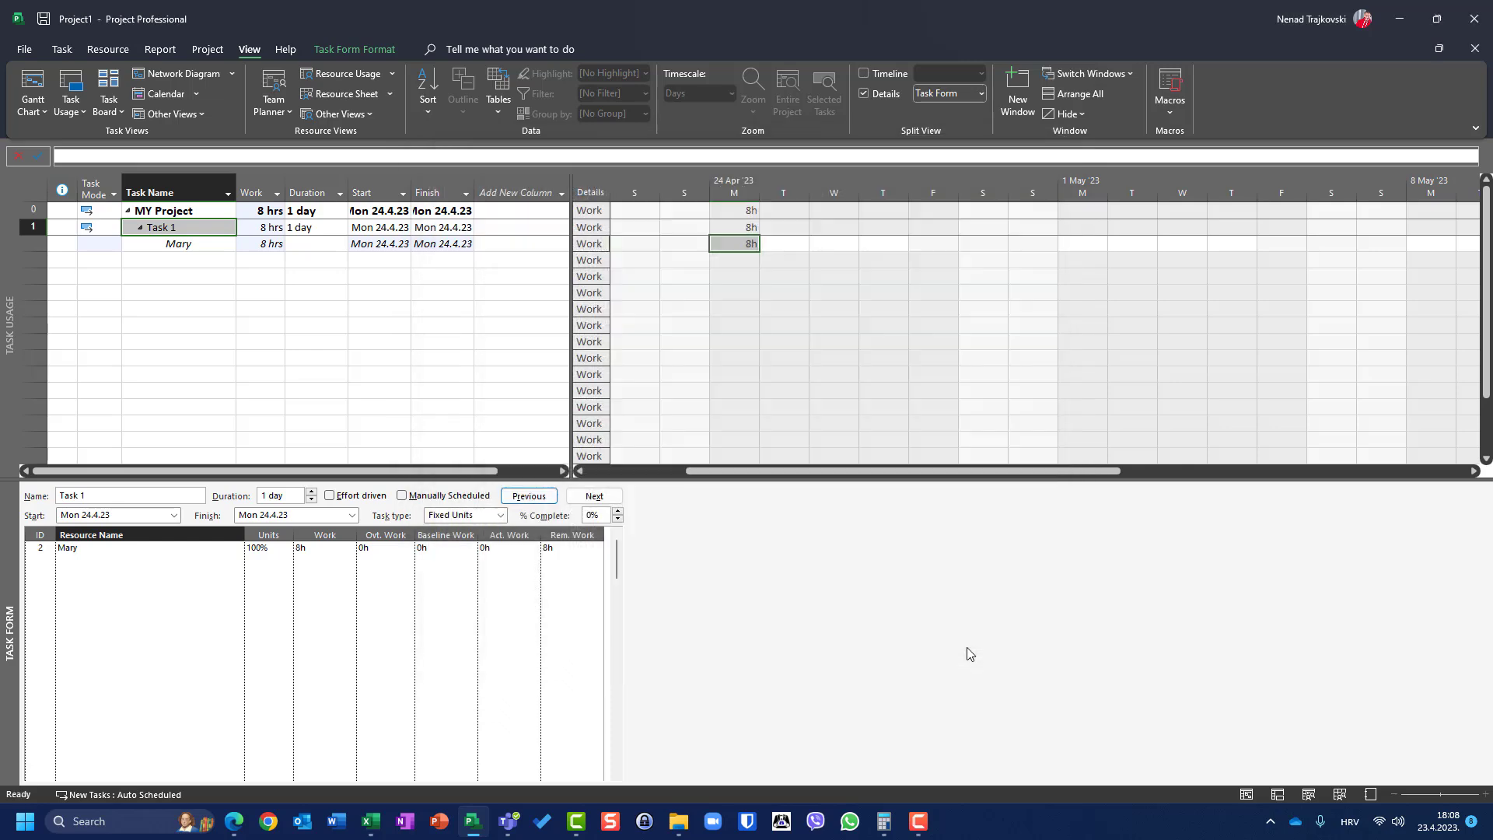
Set Task 1's duration to 2, 3, 4 and finally 5 days in succession to compare the daily work distribution.
left_click(336, 229)
type("2")
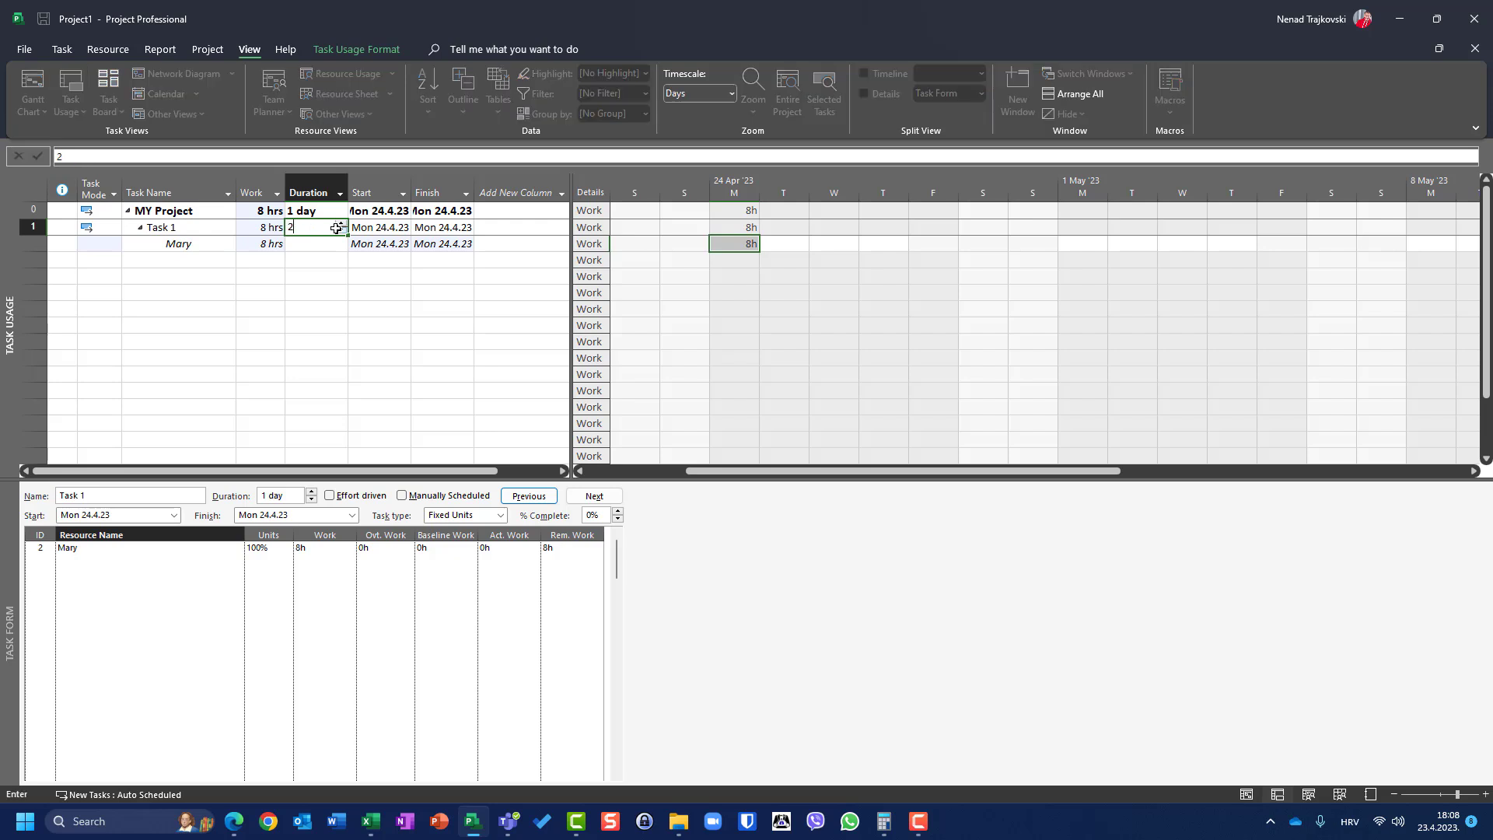
key("Return")
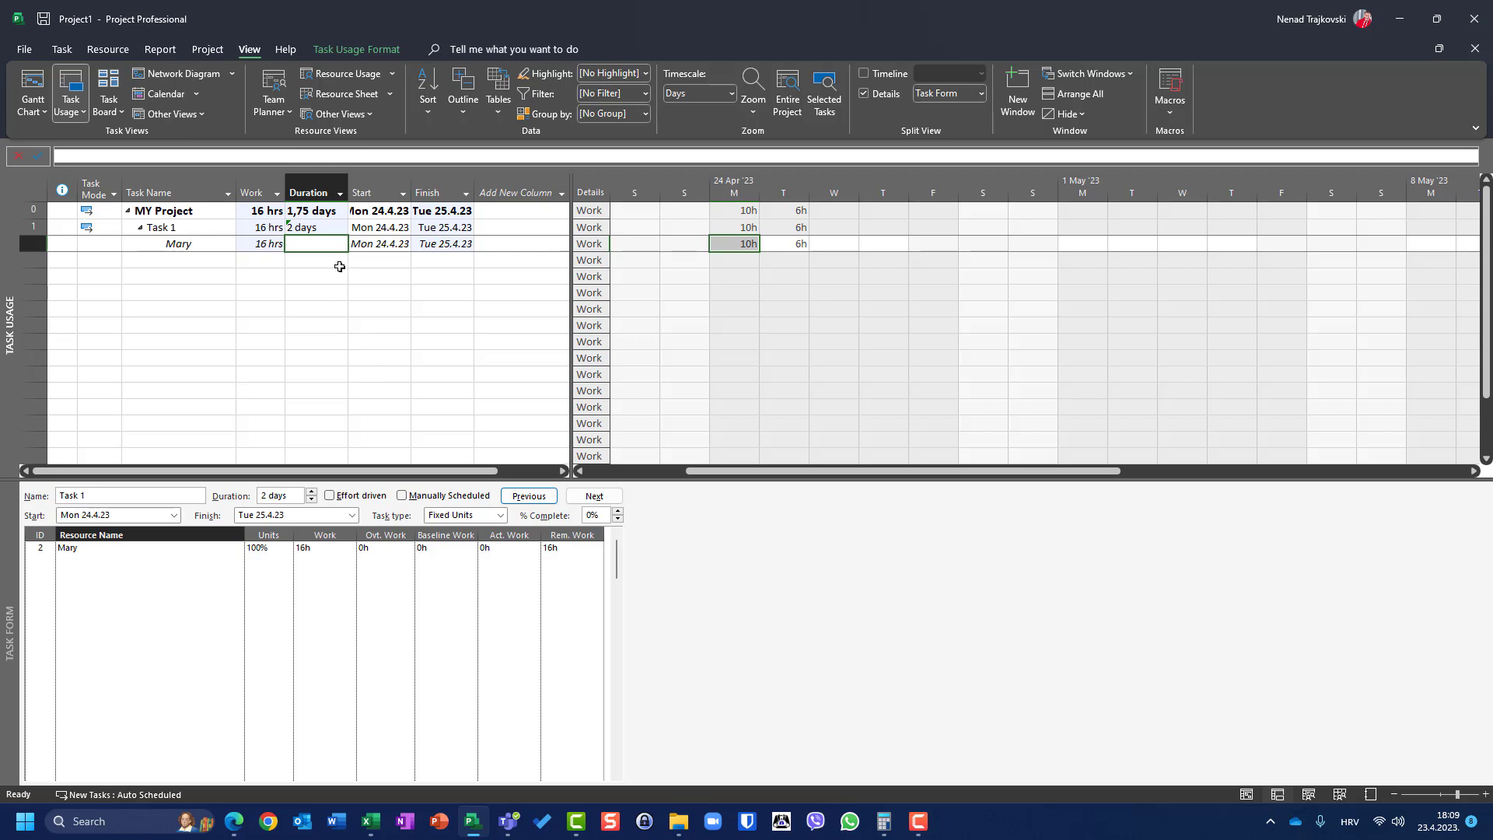
left_click(336, 226)
type("3")
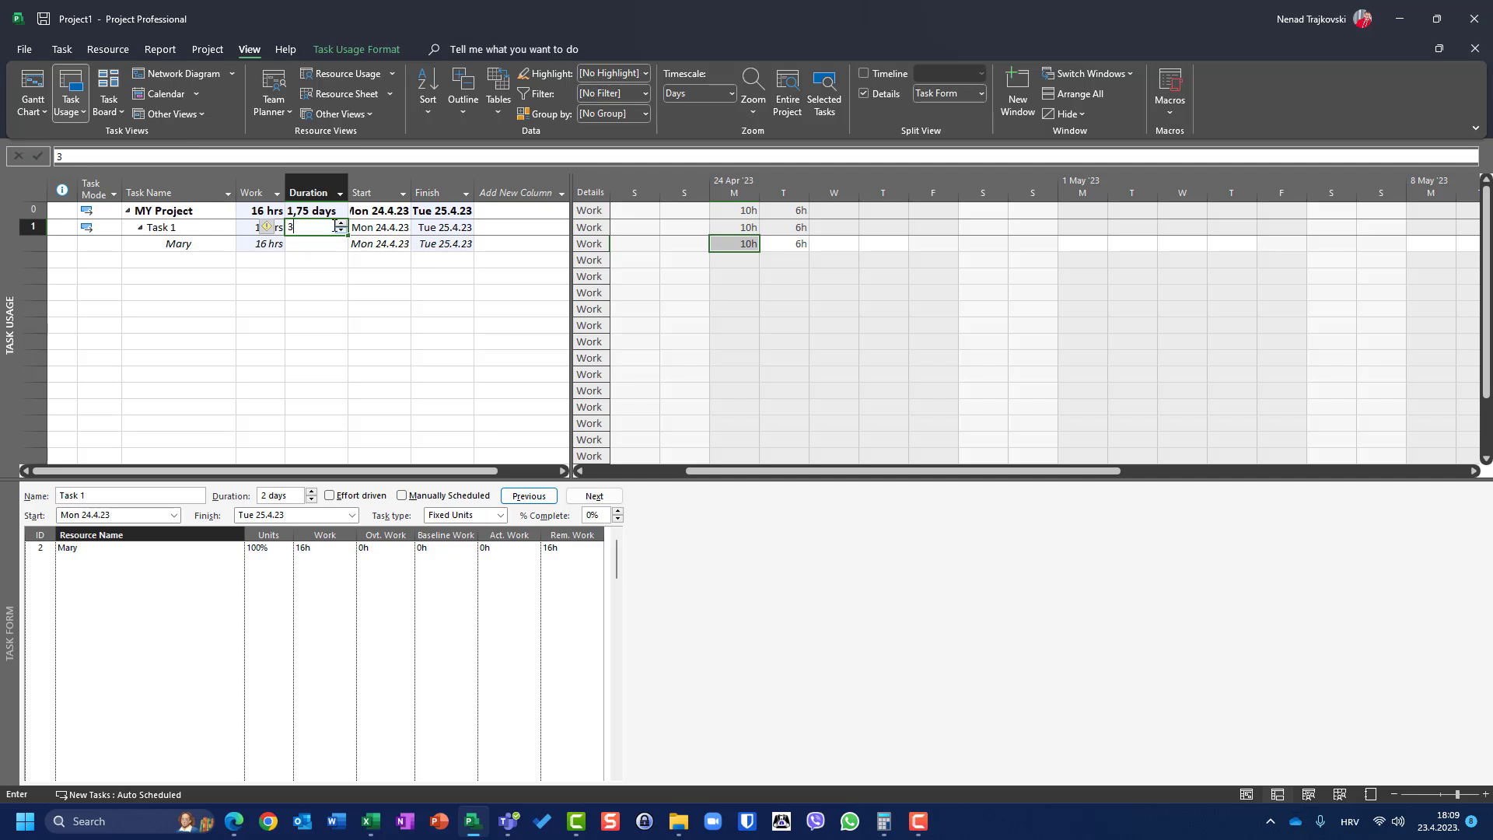
key("Return")
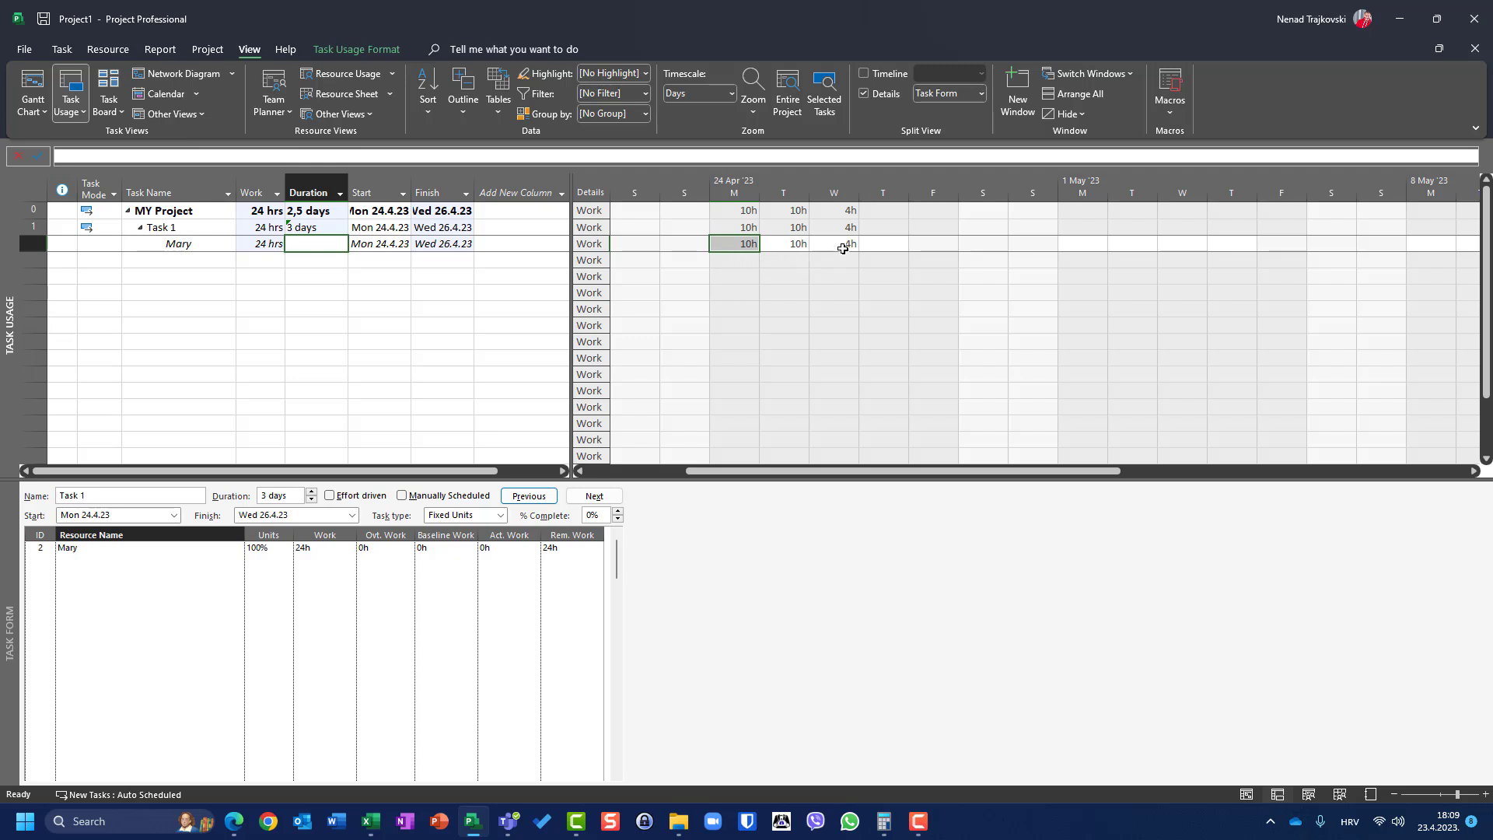
left_click(311, 227)
type("4")
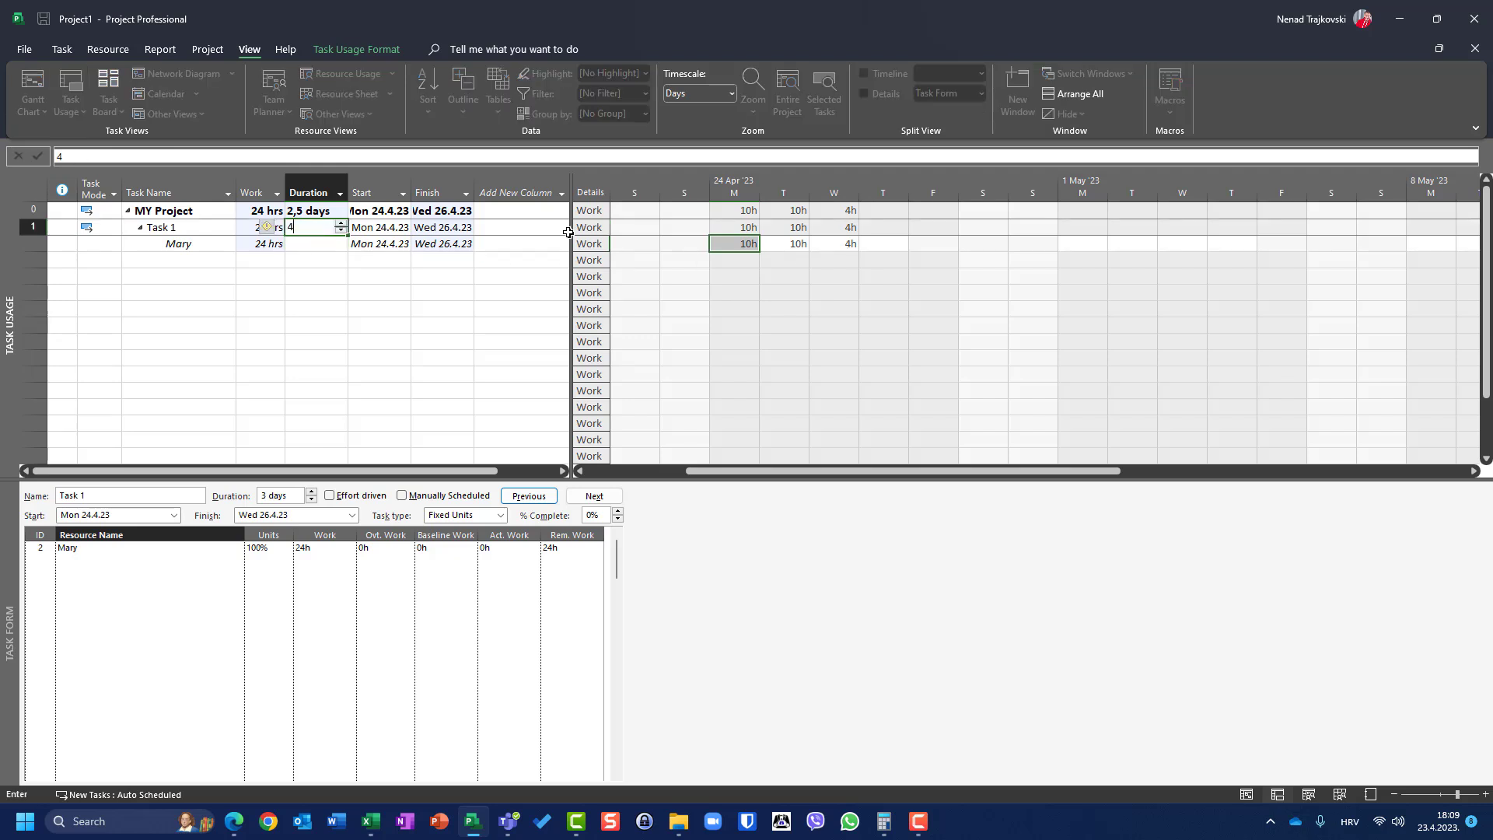
key("Return")
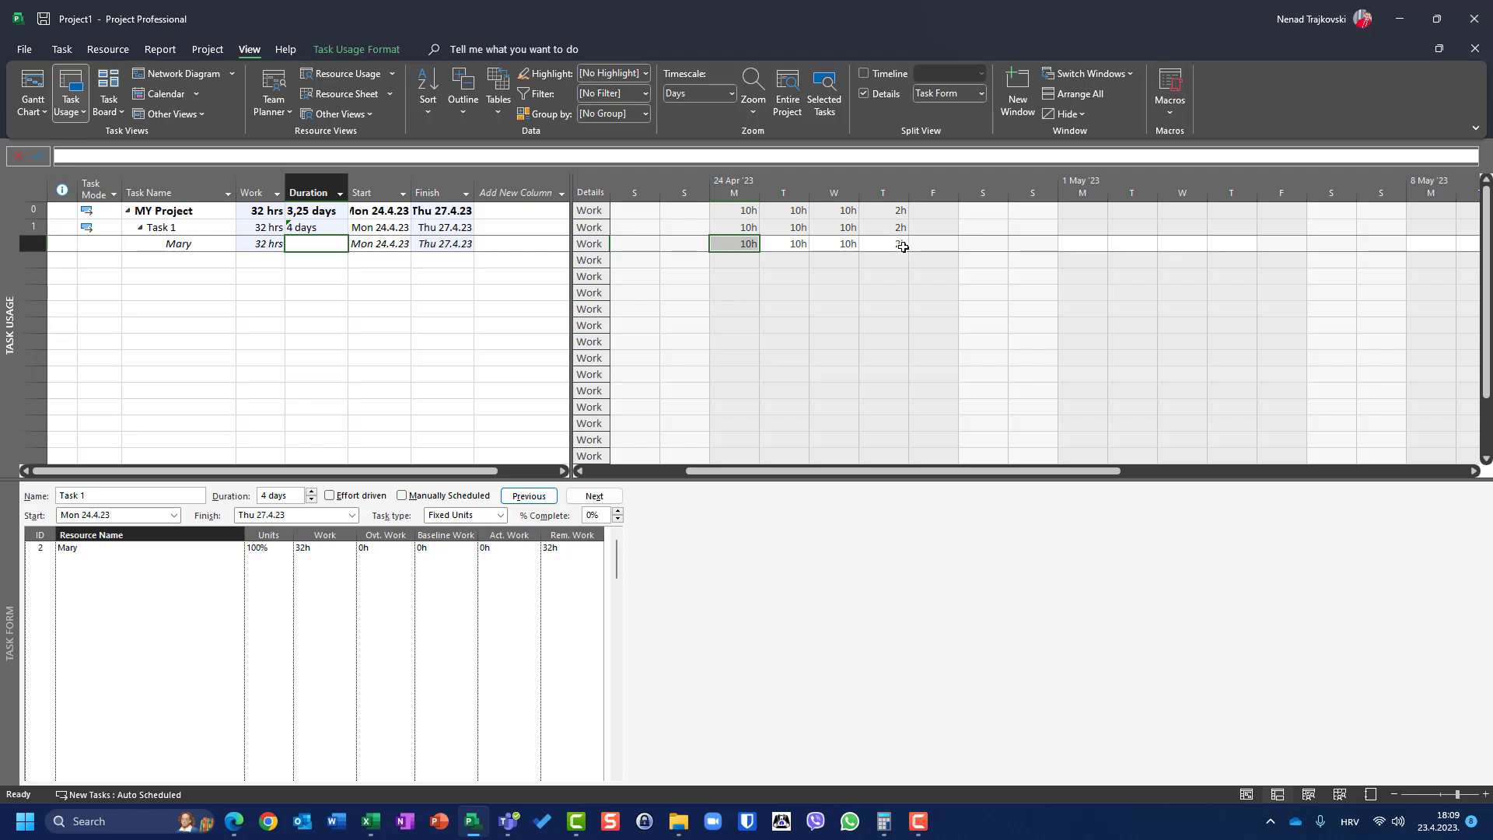
left_click(309, 229)
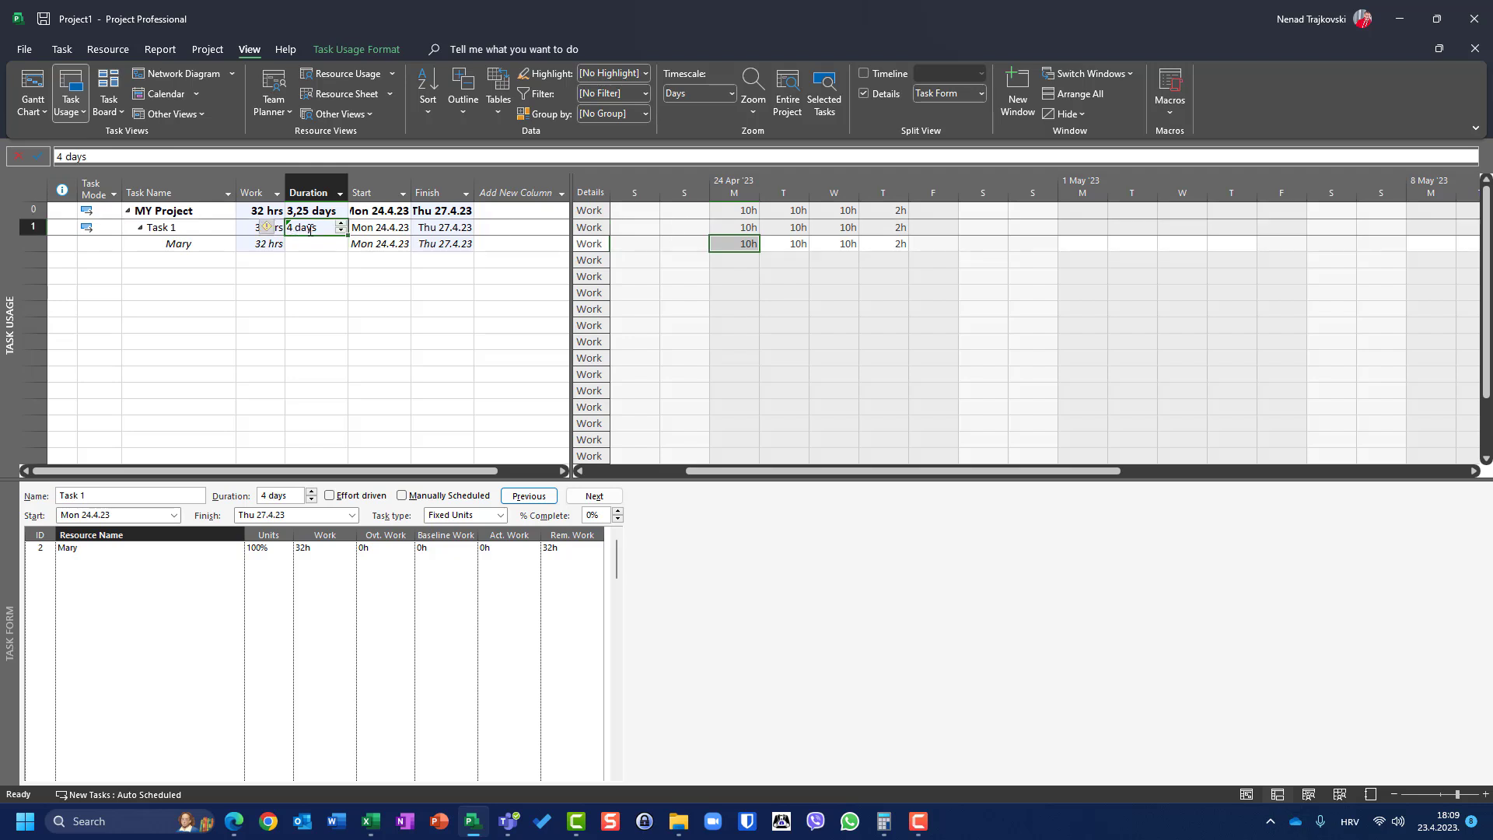
type("5")
key("Return")
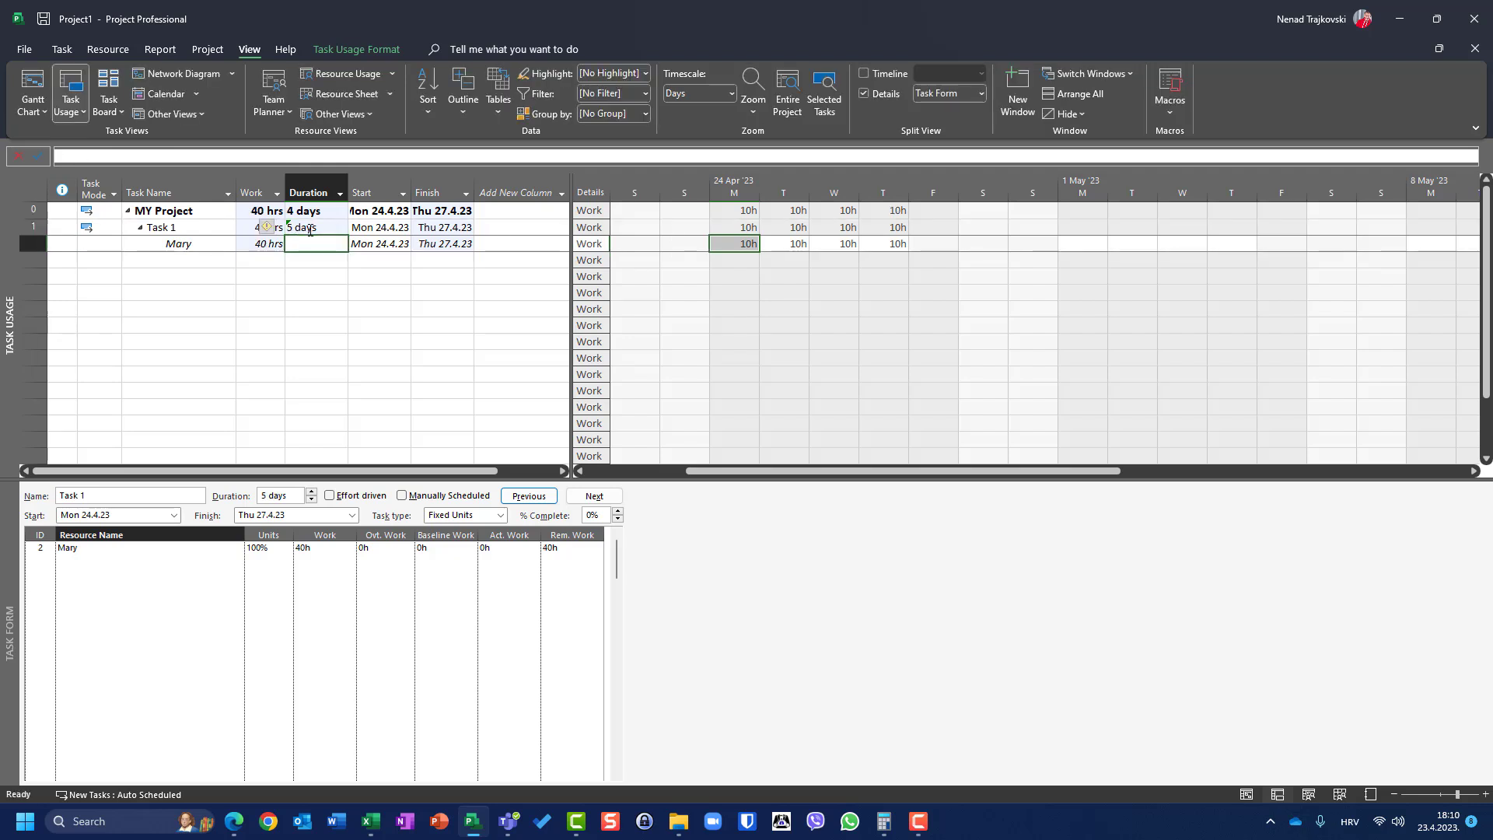